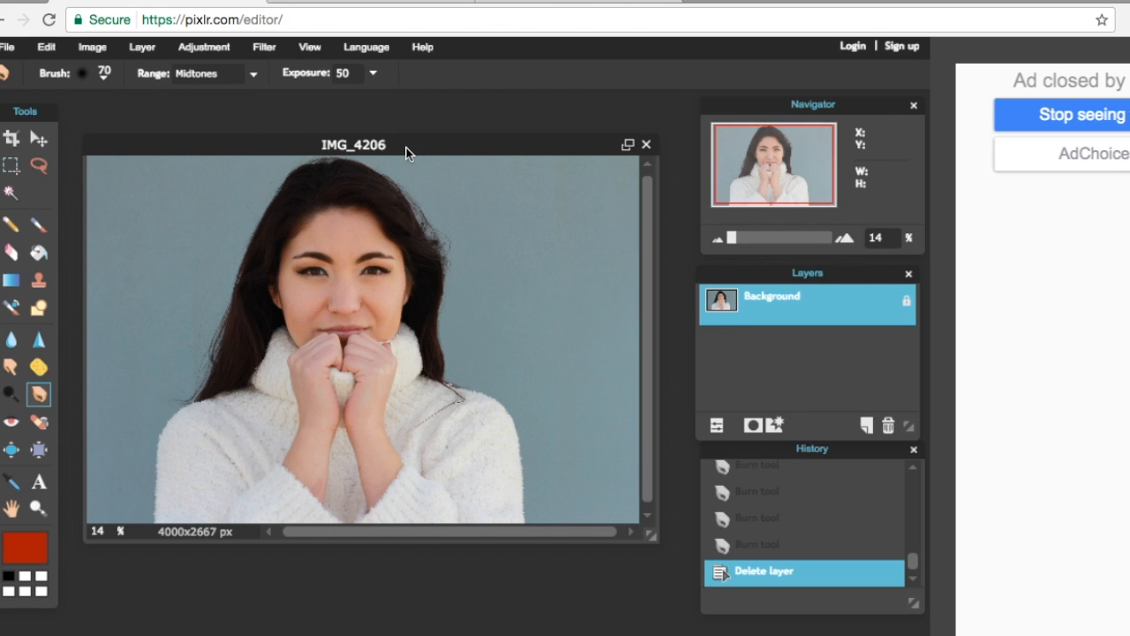
Switch to Photoshop and duplicate the Background layer of the IMG_4206 portrait.
{"action": "key", "text": "ctrl+Left"}
{"action": "left_click_drag", "start_coordinate": [813, 305], "coordinate": [867, 431]}
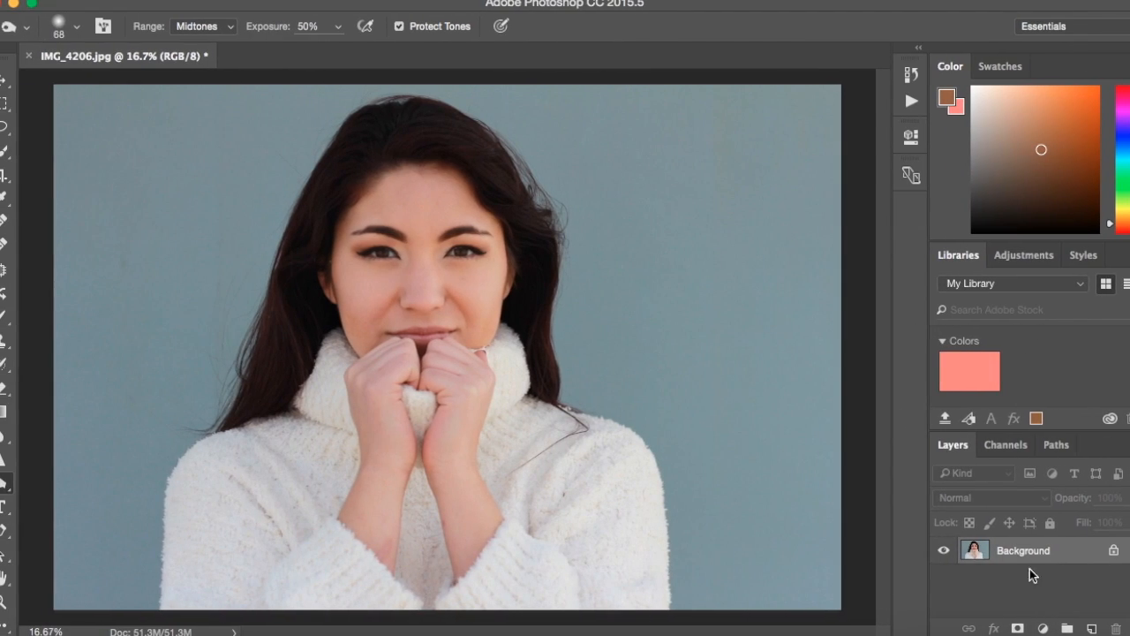
{"action": "left_click_drag", "start_coordinate": [1057, 558], "coordinate": [1094, 629]}
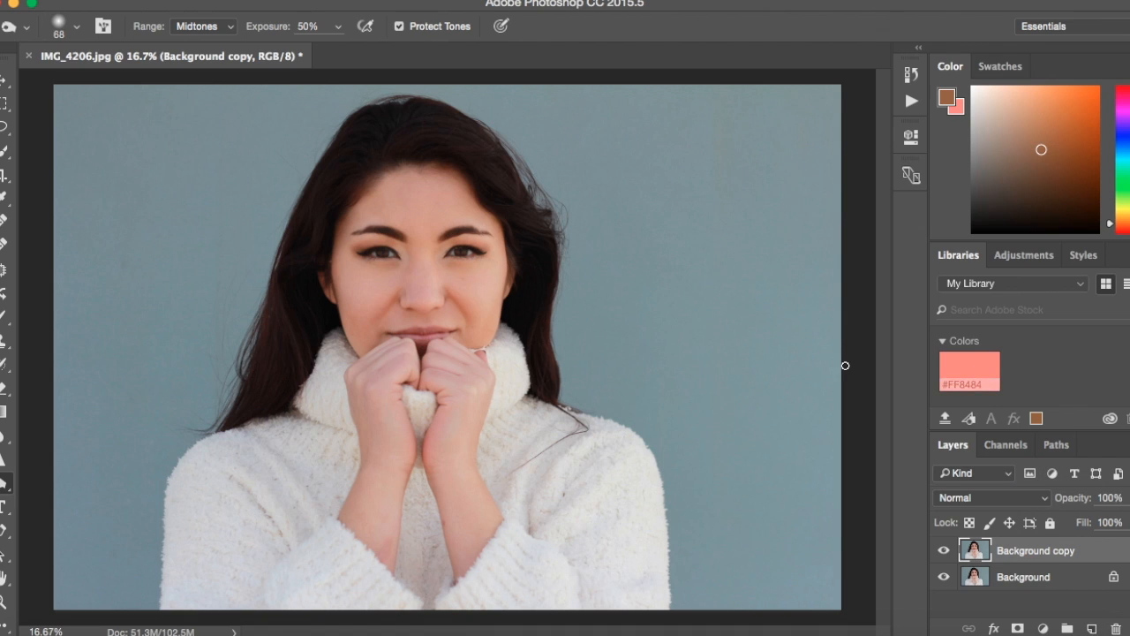
{"action": "key", "text": "ctrl+Right"}
Choose the Midtones range for the Burn tool and keep Protect Tones enabled.
{"action": "left_click", "coordinate": [211, 27]}
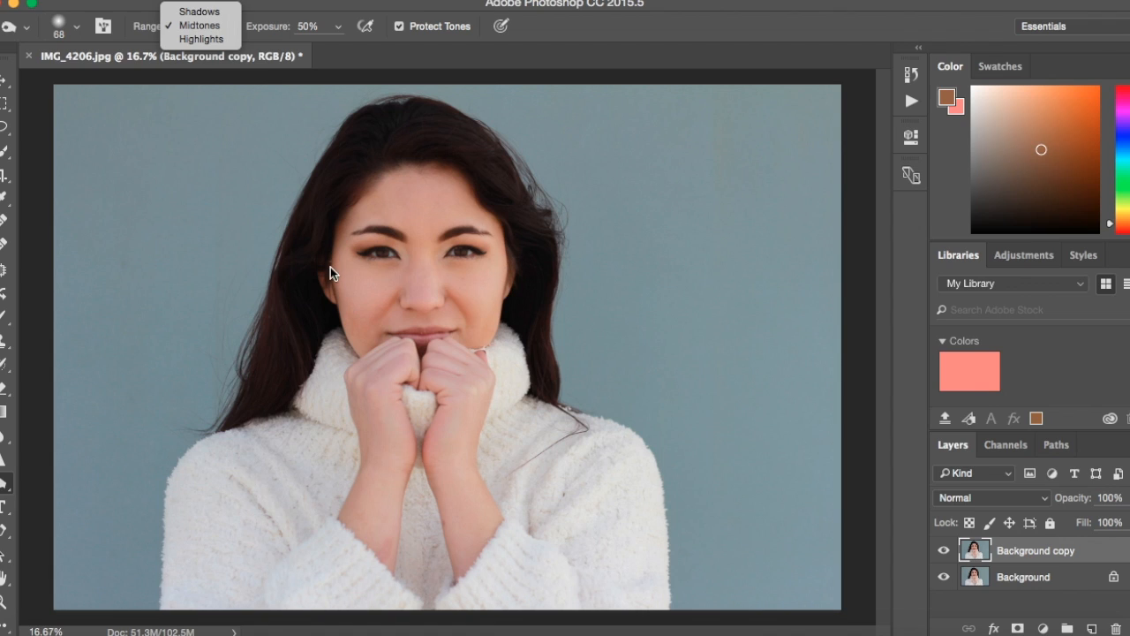
{"action": "left_click", "coordinate": [205, 26]}
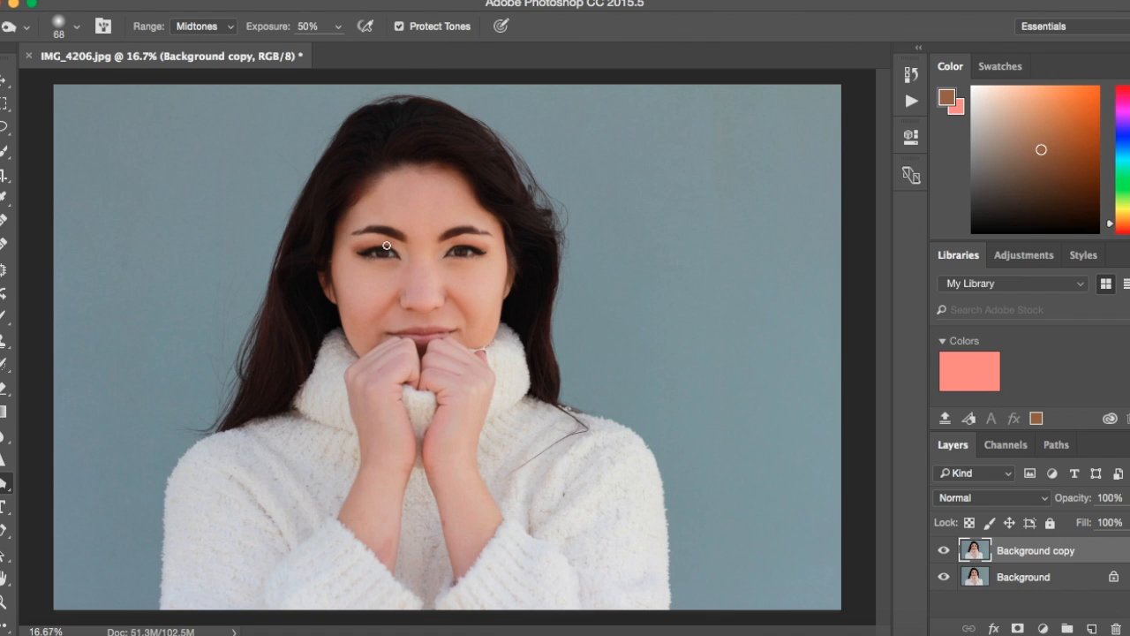
{"action": "left_click", "coordinate": [400, 26]}
Set the Burn brush size to 73 px and darken both eyebrows on the Background copy layer.
{"action": "scroll", "coordinate": [325, 281], "scroll_direction": "up", "scroll_amount": 2}
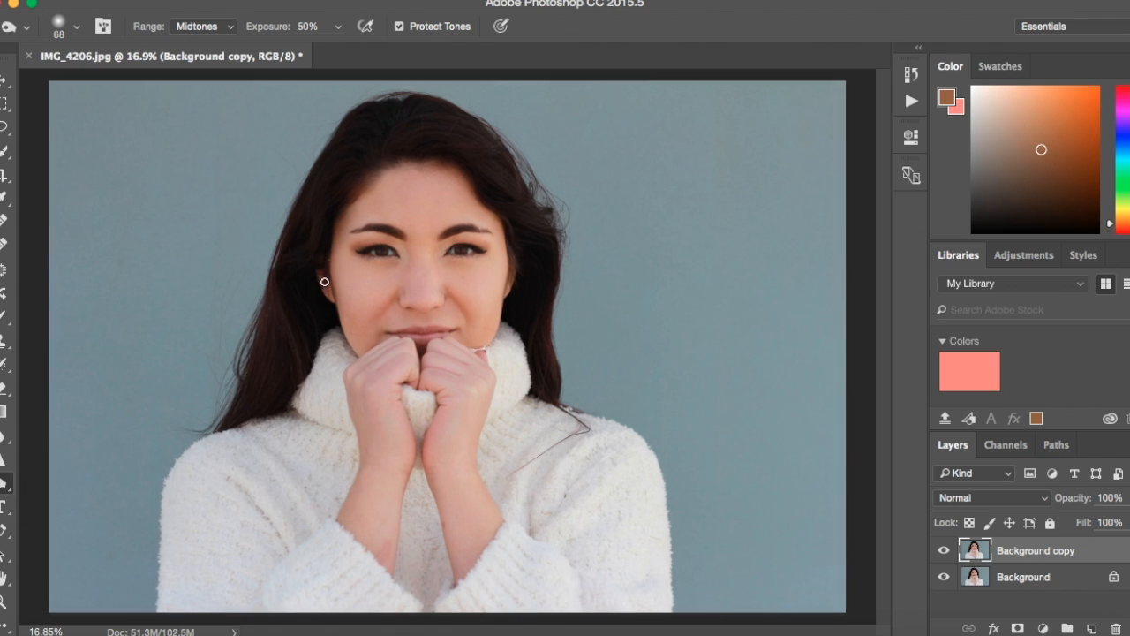
{"action": "scroll", "coordinate": [390, 240], "scroll_direction": "up", "scroll_amount": 5}
{"action": "scroll", "coordinate": [389, 240], "scroll_direction": "up", "scroll_amount": 3}
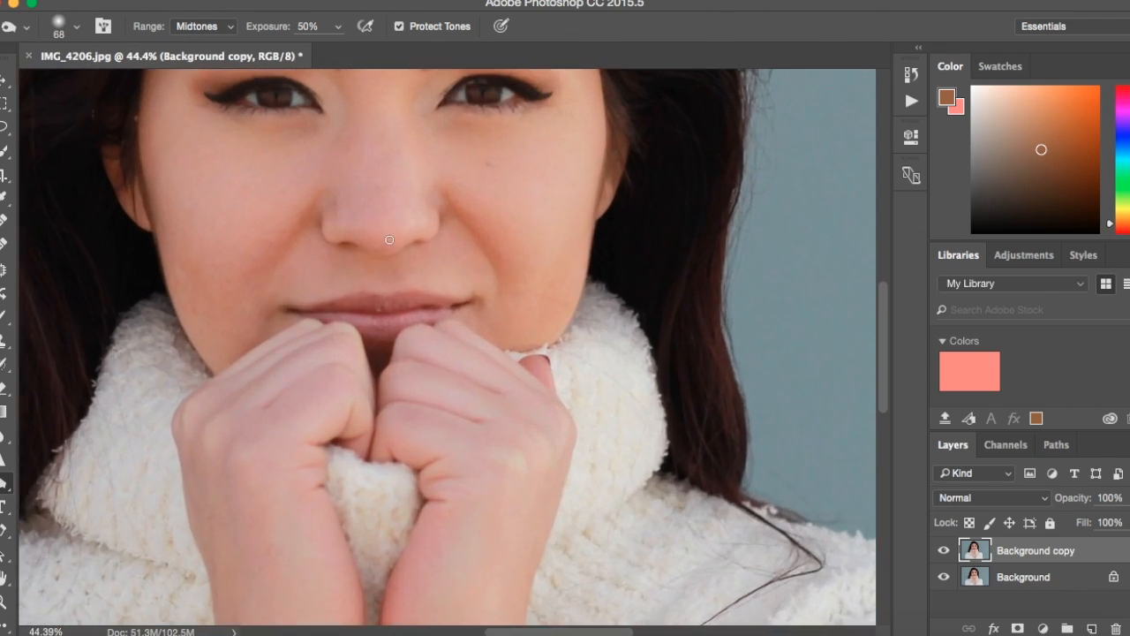
{"action": "scroll", "coordinate": [391, 237], "scroll_direction": "up", "scroll_amount": 5}
{"action": "scroll", "coordinate": [385, 340], "scroll_direction": "up", "scroll_amount": 6}
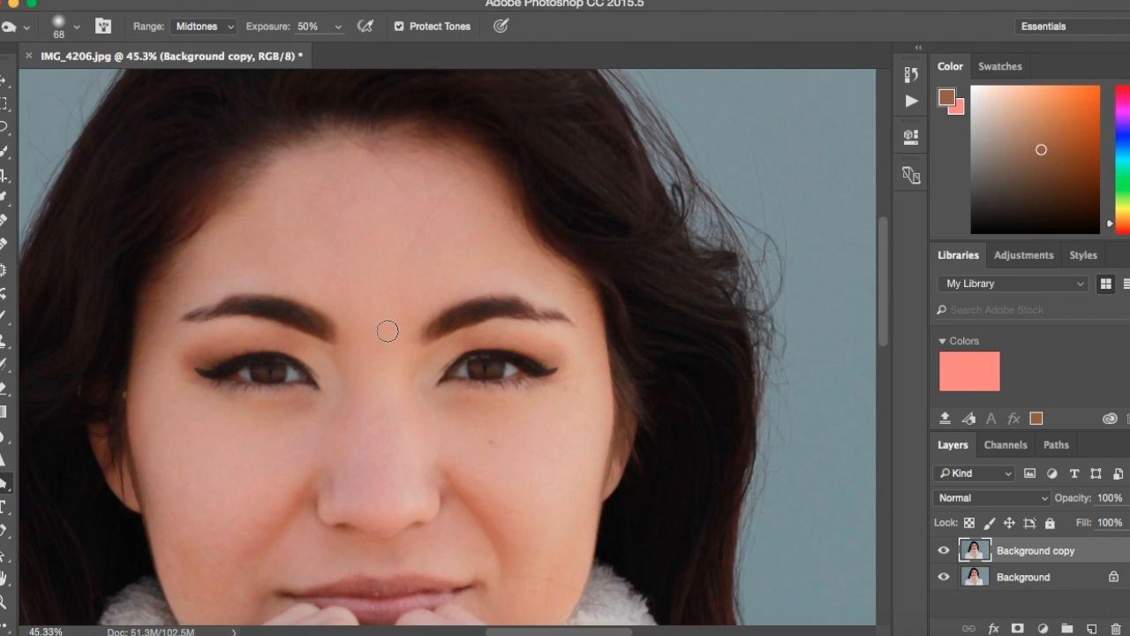
{"action": "scroll", "coordinate": [388, 331], "scroll_direction": "left", "scroll_amount": 5}
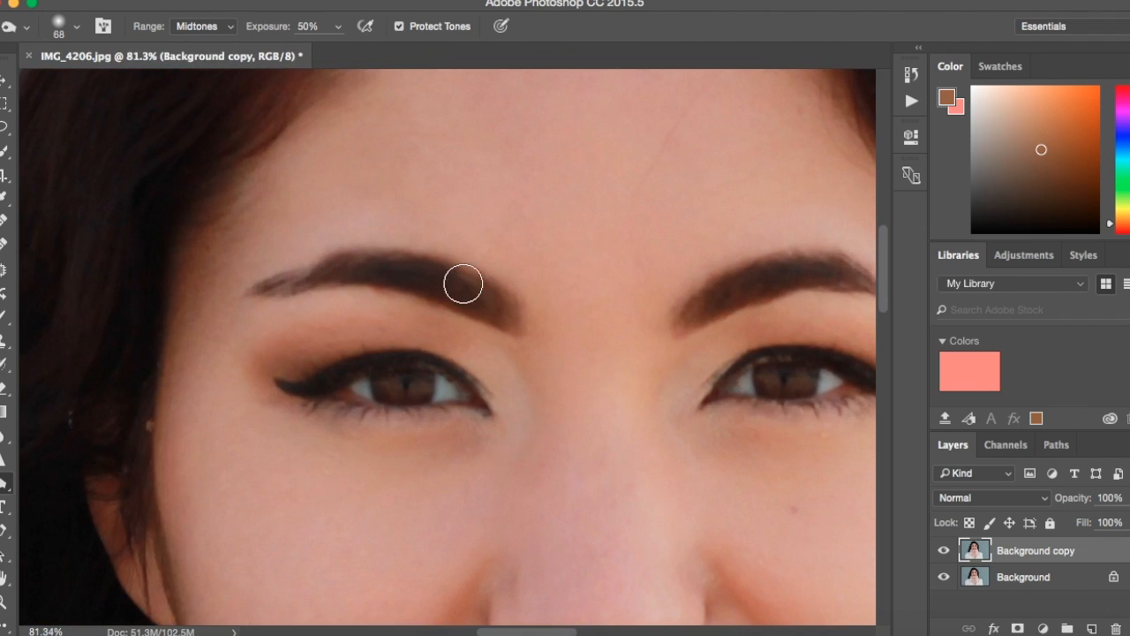
{"action": "left_click", "coordinate": [78, 27]}
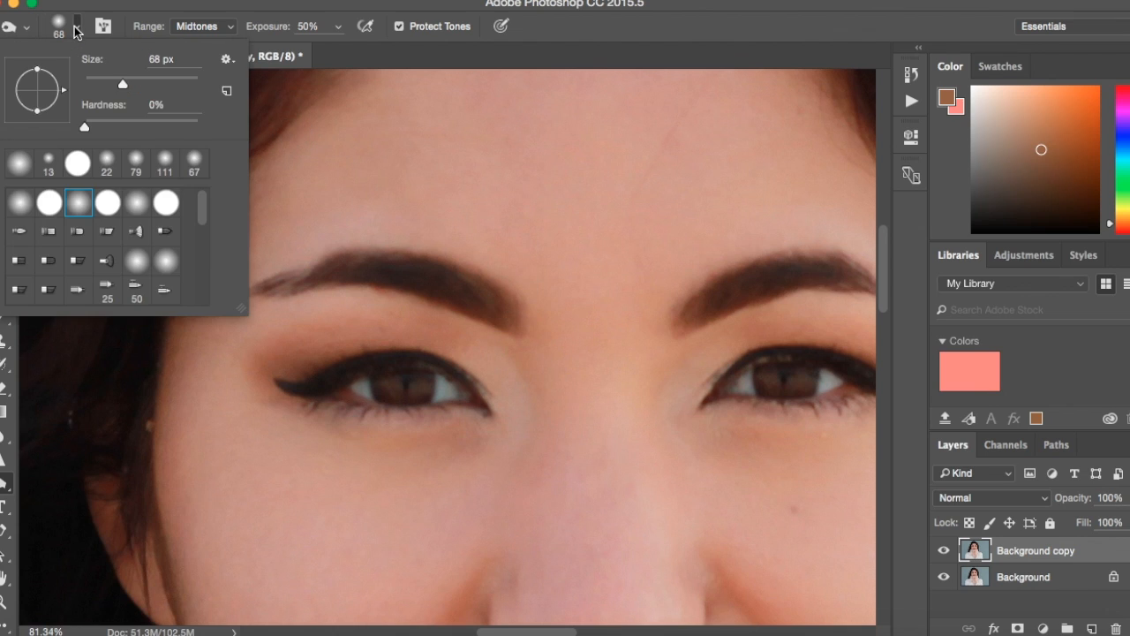
{"action": "mouse_move", "coordinate": [123, 86]}
{"action": "left_mouse_down"}
{"action": "mouse_move", "coordinate": [89, 85]}
{"action": "mouse_move", "coordinate": [144, 84]}
{"action": "mouse_move", "coordinate": [127, 83]}
{"action": "left_mouse_up"}
{"action": "left_click", "coordinate": [76, 28]}
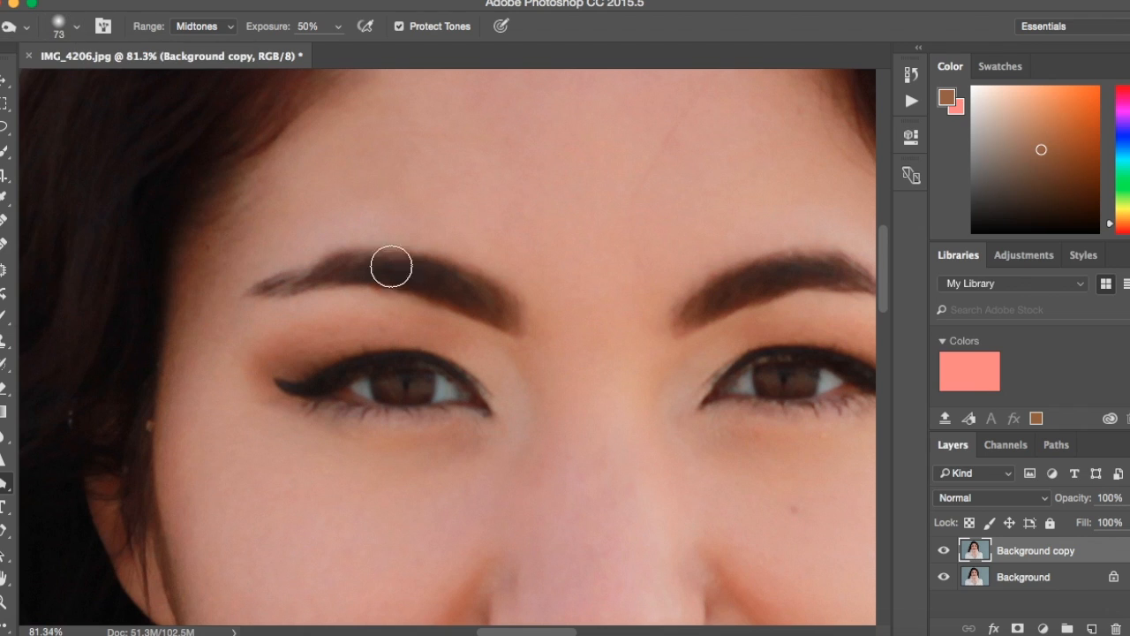
{"action": "mouse_move", "coordinate": [506, 317]}
{"action": "left_mouse_down"}
{"action": "mouse_move", "coordinate": [483, 298]}
{"action": "mouse_move", "coordinate": [433, 287]}
{"action": "mouse_move", "coordinate": [485, 314]}
{"action": "mouse_move", "coordinate": [422, 275]}
{"action": "mouse_move", "coordinate": [389, 271]}
{"action": "mouse_move", "coordinate": [269, 285]}
{"action": "mouse_move", "coordinate": [459, 280]}
{"action": "left_mouse_up"}
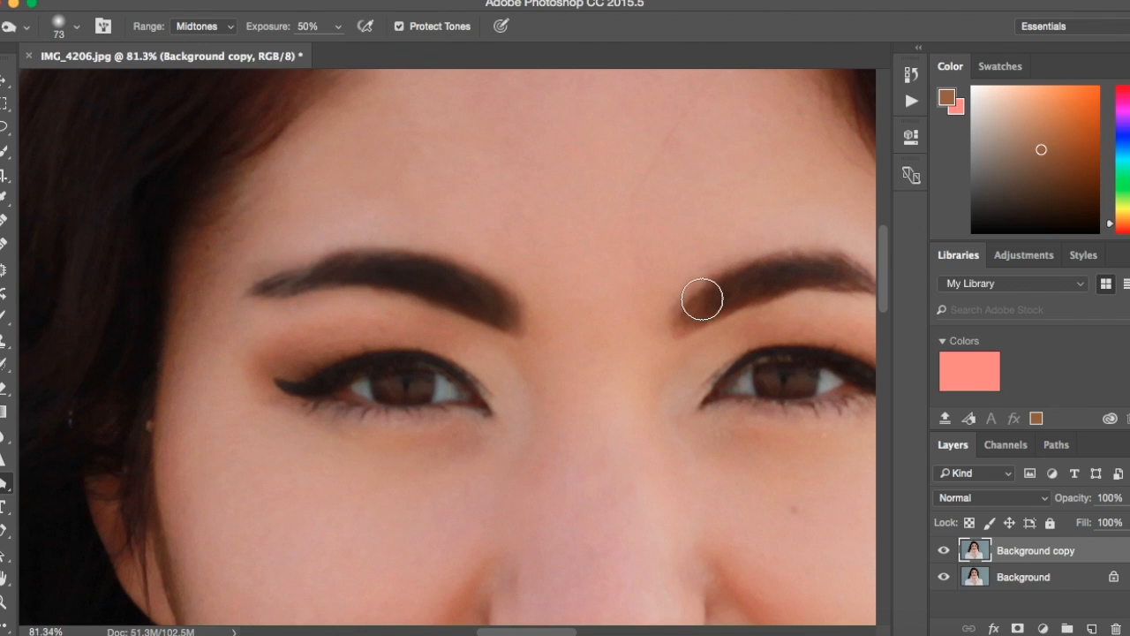
{"action": "scroll", "coordinate": [702, 301], "scroll_direction": "right", "scroll_amount": 5}
{"action": "mouse_move", "coordinate": [596, 279]}
{"action": "left_mouse_down"}
{"action": "mouse_move", "coordinate": [713, 273]}
{"action": "mouse_move", "coordinate": [751, 288]}
{"action": "left_mouse_up"}
Burn the eyeliner, lash lines and irises of both eyes as well as the lips to darken them.
{"action": "mouse_move", "coordinate": [298, 377]}
{"action": "left_mouse_down"}
{"action": "mouse_move", "coordinate": [191, 356]}
{"action": "mouse_move", "coordinate": [110, 384]}
{"action": "mouse_move", "coordinate": [262, 355]}
{"action": "left_mouse_up"}
{"action": "mouse_move", "coordinate": [603, 383]}
{"action": "left_mouse_down"}
{"action": "mouse_move", "coordinate": [544, 371]}
{"action": "mouse_move", "coordinate": [582, 348]}
{"action": "mouse_move", "coordinate": [631, 340]}
{"action": "mouse_move", "coordinate": [728, 376]}
{"action": "mouse_move", "coordinate": [693, 406]}
{"action": "mouse_move", "coordinate": [576, 410]}
{"action": "left_mouse_up"}
{"action": "left_click_drag", "start_coordinate": [291, 418], "coordinate": [154, 408]}
{"action": "left_click_drag", "start_coordinate": [232, 400], "coordinate": [229, 378]}
{"action": "mouse_move", "coordinate": [628, 375]}
{"action": "left_mouse_down"}
{"action": "mouse_move", "coordinate": [618, 367]}
{"action": "mouse_move", "coordinate": [508, 397]}
{"action": "mouse_move", "coordinate": [446, 381]}
{"action": "mouse_move", "coordinate": [308, 402]}
{"action": "mouse_move", "coordinate": [441, 408]}
{"action": "mouse_move", "coordinate": [530, 396]}
{"action": "mouse_move", "coordinate": [543, 379]}
{"action": "left_mouse_up"}
{"action": "scroll", "coordinate": [605, 376], "scroll_direction": "down", "scroll_amount": 10}
{"action": "scroll", "coordinate": [604, 377], "scroll_direction": "up", "scroll_amount": 3}
{"action": "scroll", "coordinate": [545, 389], "scroll_direction": "up", "scroll_amount": 5}
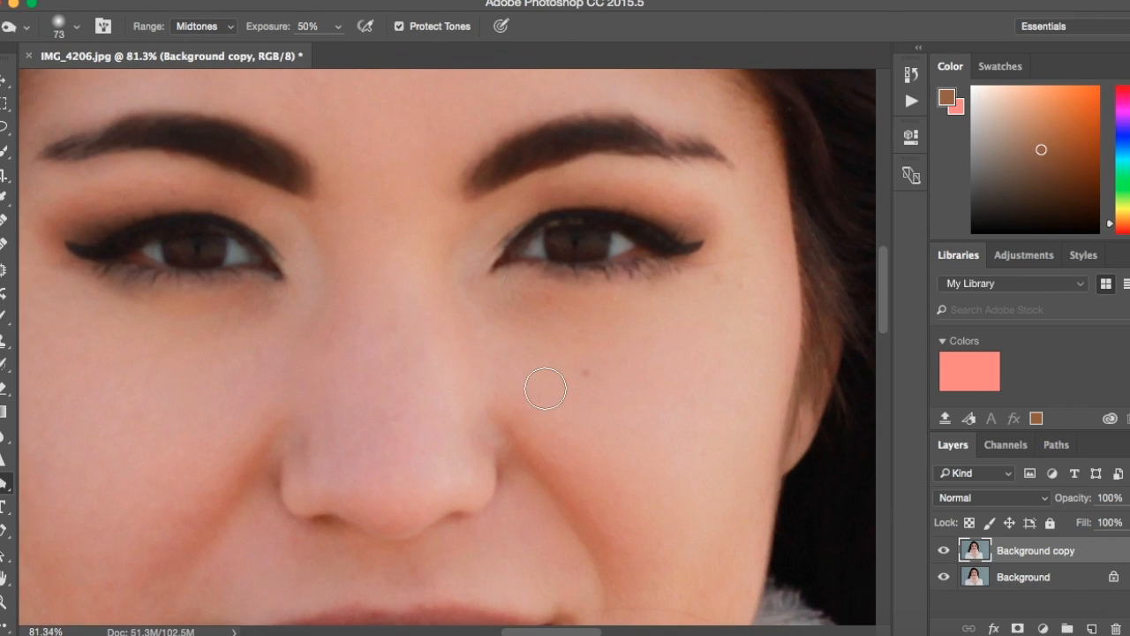
{"action": "scroll", "coordinate": [539, 392], "scroll_direction": "up", "scroll_amount": 1}
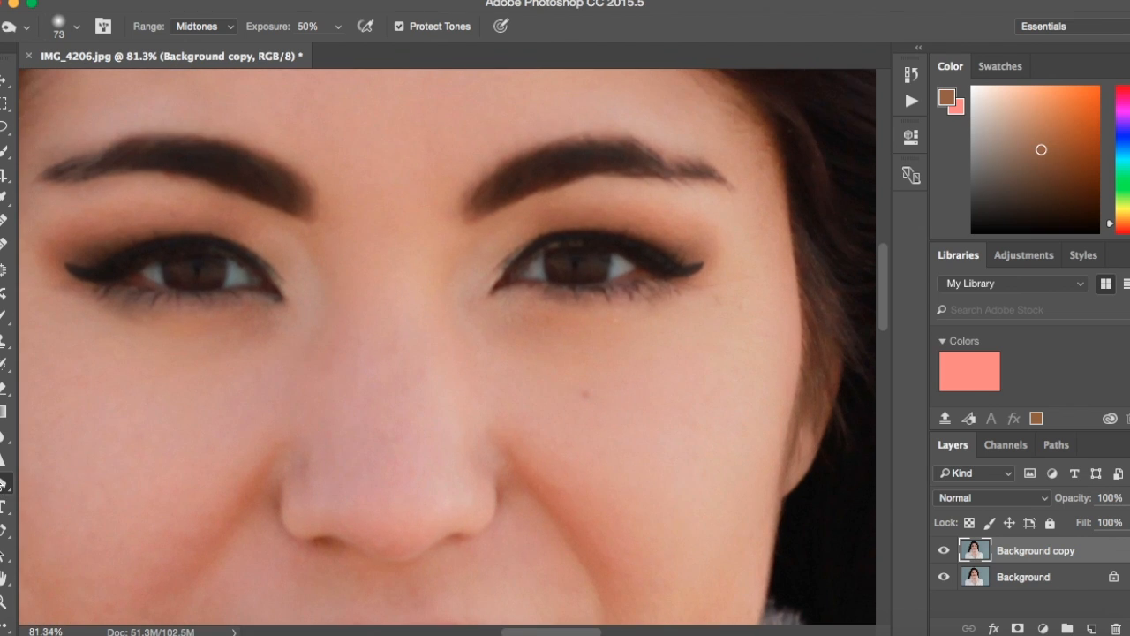
Switch to the Dodge tool and set its brush size to 22 px.
{"action": "left_click", "coordinate": [7, 486]}
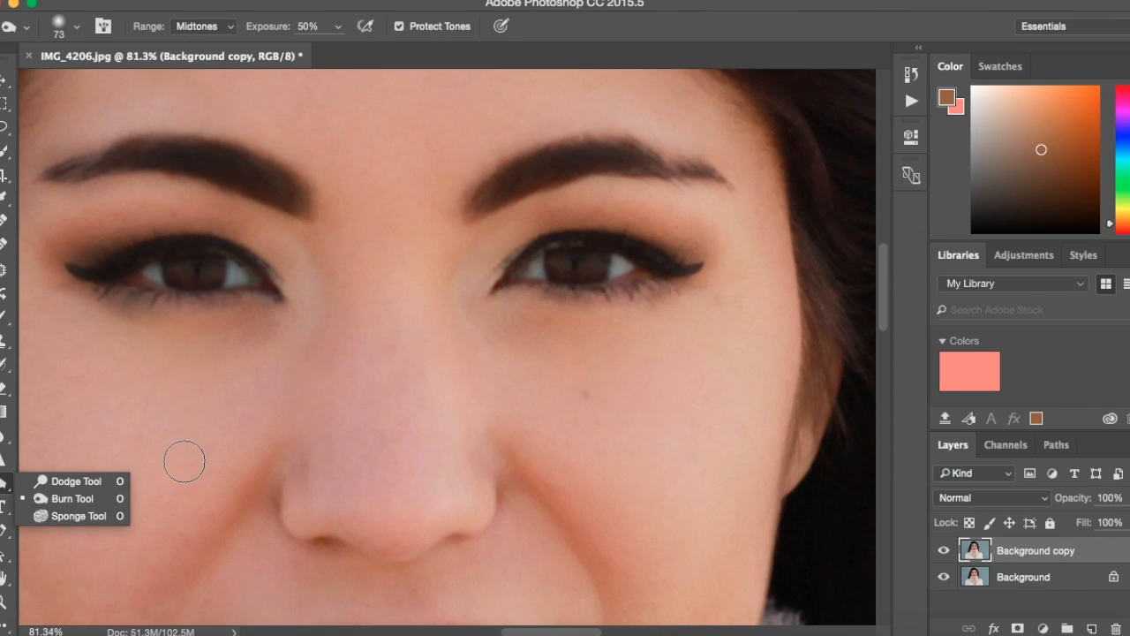
{"action": "left_click", "coordinate": [78, 484]}
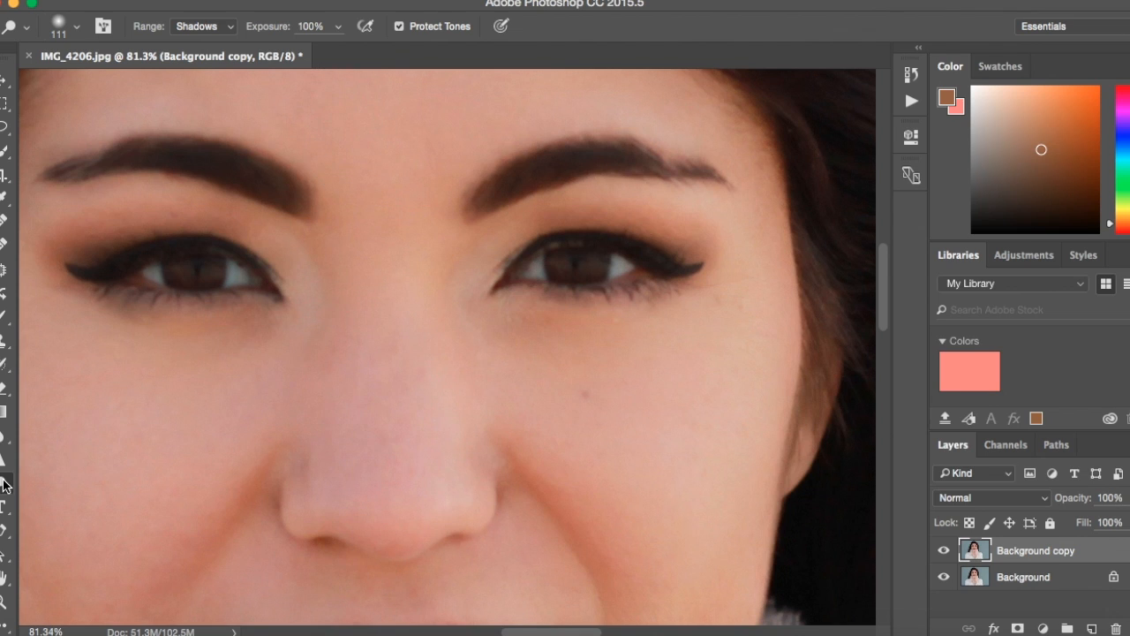
{"action": "left_click", "coordinate": [76, 27]}
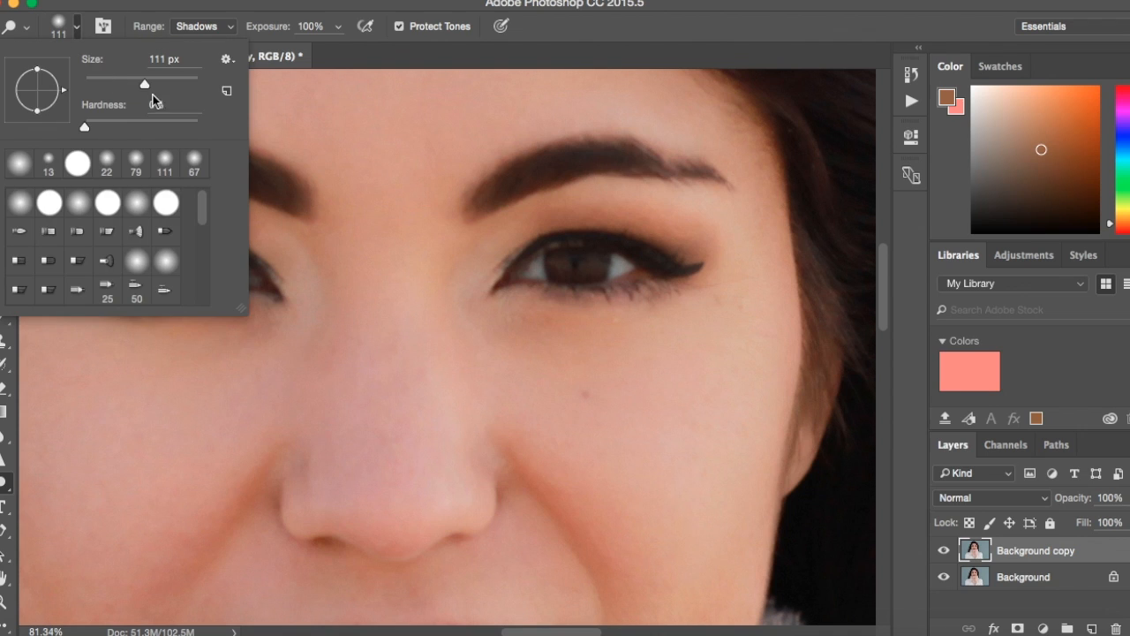
{"action": "left_click_drag", "start_coordinate": [143, 86], "coordinate": [96, 86]}
{"action": "left_click", "coordinate": [78, 26]}
{"action": "left_click", "coordinate": [76, 26]}
{"action": "left_click", "coordinate": [78, 26]}
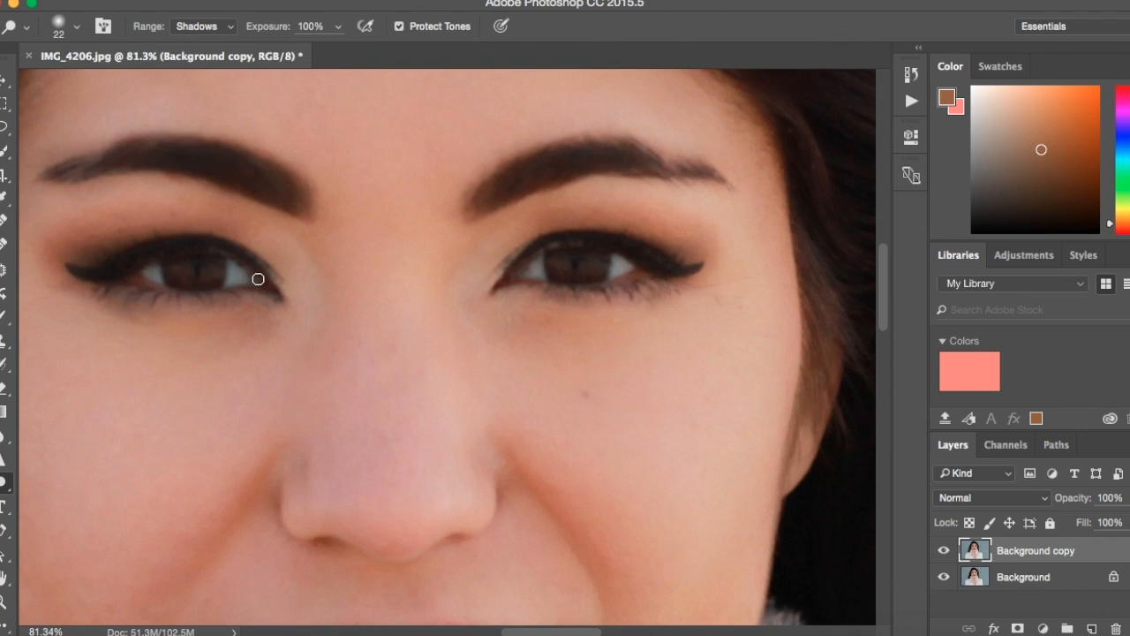
Dodge the whites on either side of the iris in both eyes to brighten them.
{"action": "scroll", "coordinate": [227, 270], "scroll_direction": "up", "scroll_amount": 5}
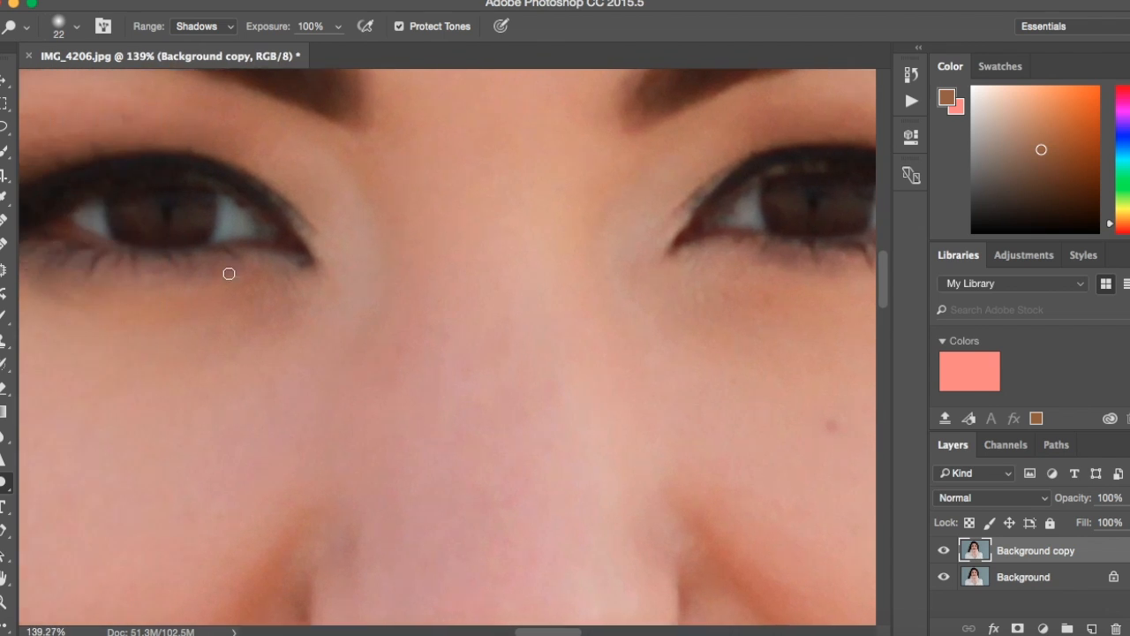
{"action": "left_click_drag", "start_coordinate": [227, 270], "coordinate": [502, 260]}
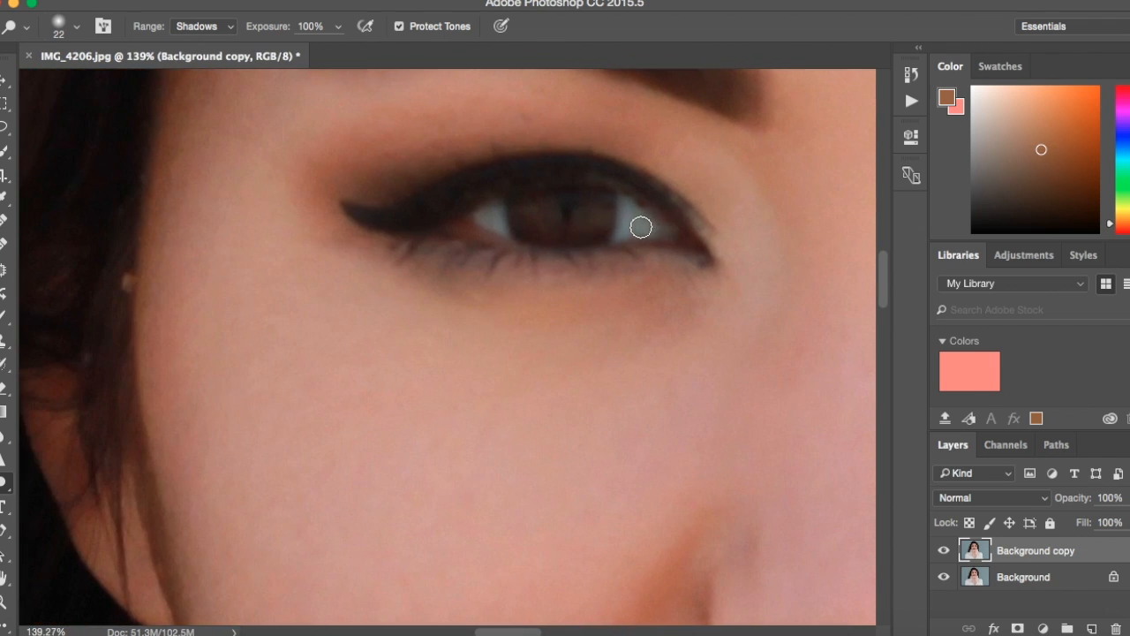
{"action": "mouse_move", "coordinate": [621, 234]}
{"action": "left_mouse_down"}
{"action": "mouse_move", "coordinate": [628, 207]}
{"action": "mouse_move", "coordinate": [651, 224]}
{"action": "left_mouse_up"}
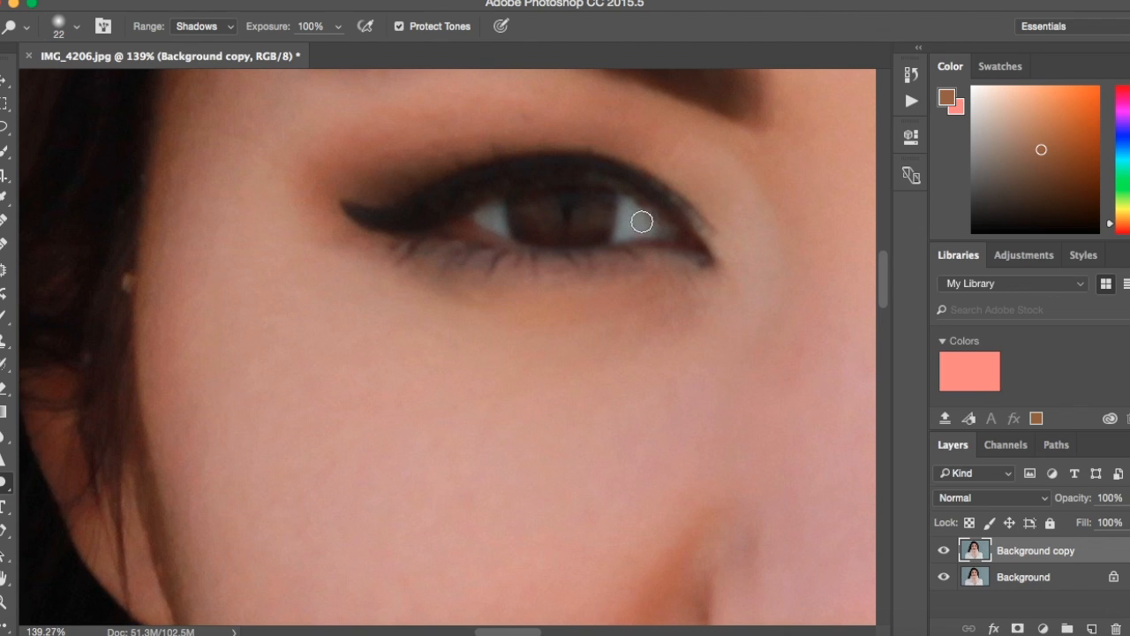
{"action": "mouse_move", "coordinate": [500, 207]}
{"action": "left_mouse_down"}
{"action": "mouse_move", "coordinate": [497, 228]}
{"action": "mouse_move", "coordinate": [483, 216]}
{"action": "left_mouse_up"}
{"action": "scroll", "coordinate": [636, 244], "scroll_direction": "right", "scroll_amount": 10}
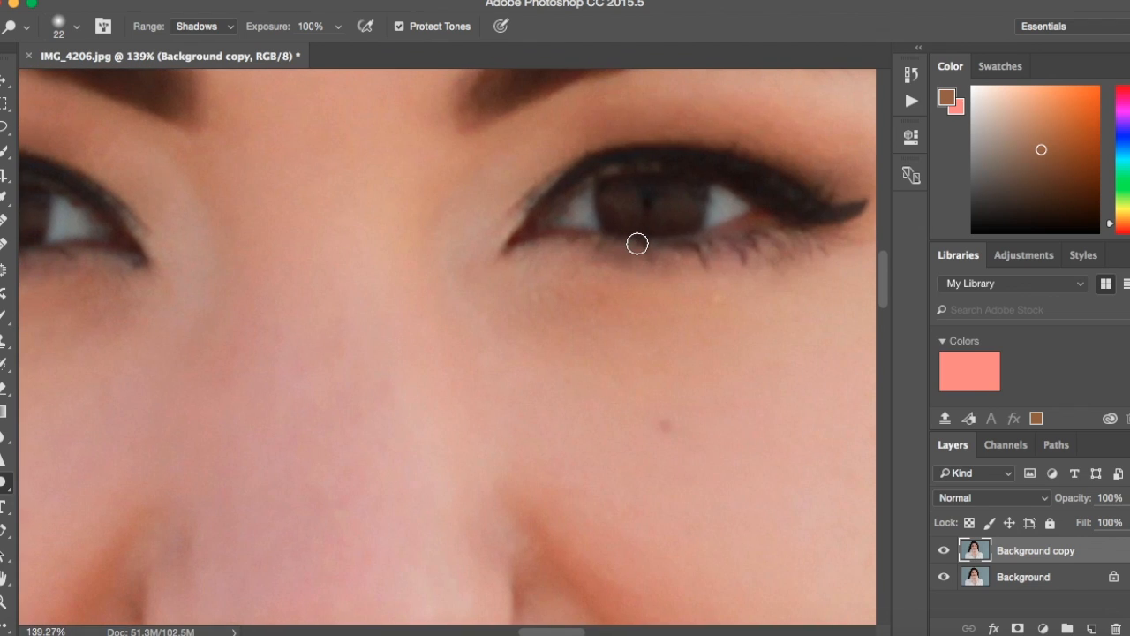
{"action": "mouse_move", "coordinate": [576, 219]}
{"action": "left_mouse_down"}
{"action": "mouse_move", "coordinate": [562, 192]}
{"action": "mouse_move", "coordinate": [553, 218]}
{"action": "left_mouse_up"}
{"action": "mouse_move", "coordinate": [719, 215]}
{"action": "left_mouse_down"}
{"action": "mouse_move", "coordinate": [697, 225]}
{"action": "mouse_move", "coordinate": [689, 207]}
{"action": "mouse_move", "coordinate": [717, 205]}
{"action": "left_mouse_up"}
Brighten the white near the inner corner of the right-hand eye once more with the Dodge tool.
{"action": "scroll", "coordinate": [247, 421], "scroll_direction": "down", "scroll_amount": 5}
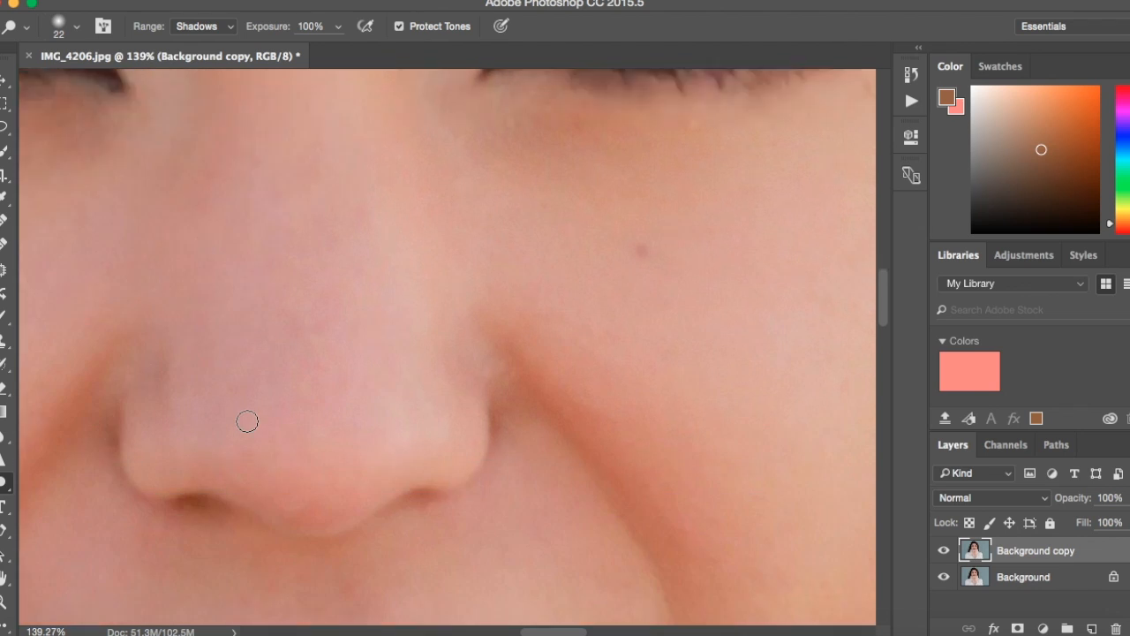
{"action": "scroll", "coordinate": [494, 215], "scroll_direction": "up", "scroll_amount": 10}
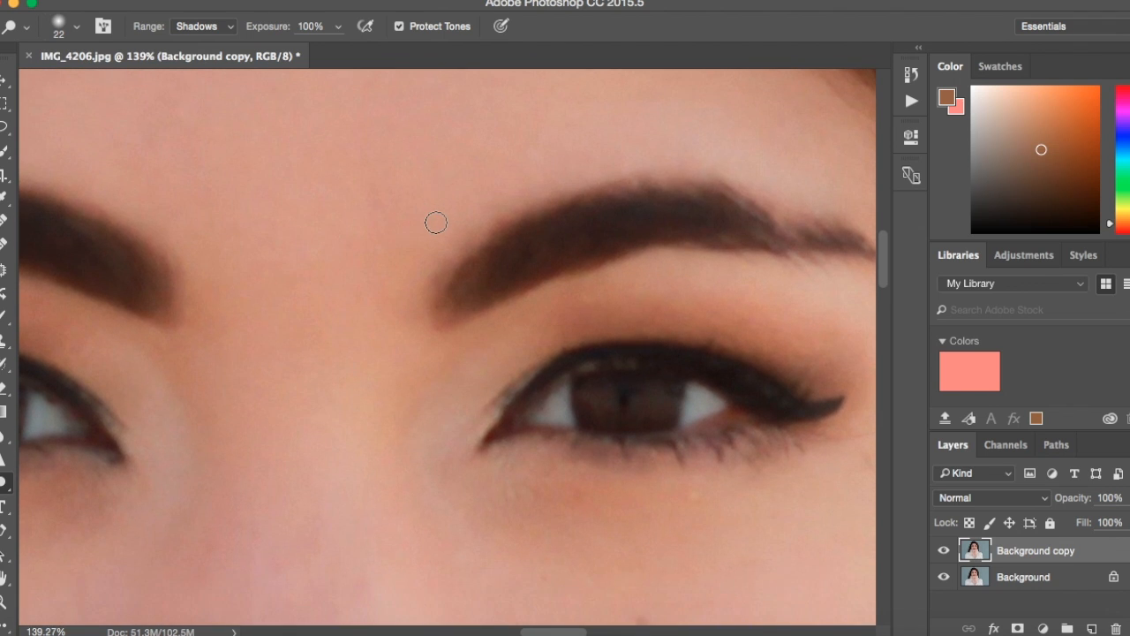
{"action": "scroll", "coordinate": [435, 201], "scroll_direction": "left", "scroll_amount": 3}
{"action": "scroll", "coordinate": [436, 202], "scroll_direction": "up", "scroll_amount": 3}
{"action": "scroll", "coordinate": [435, 201], "scroll_direction": "down", "scroll_amount": 6}
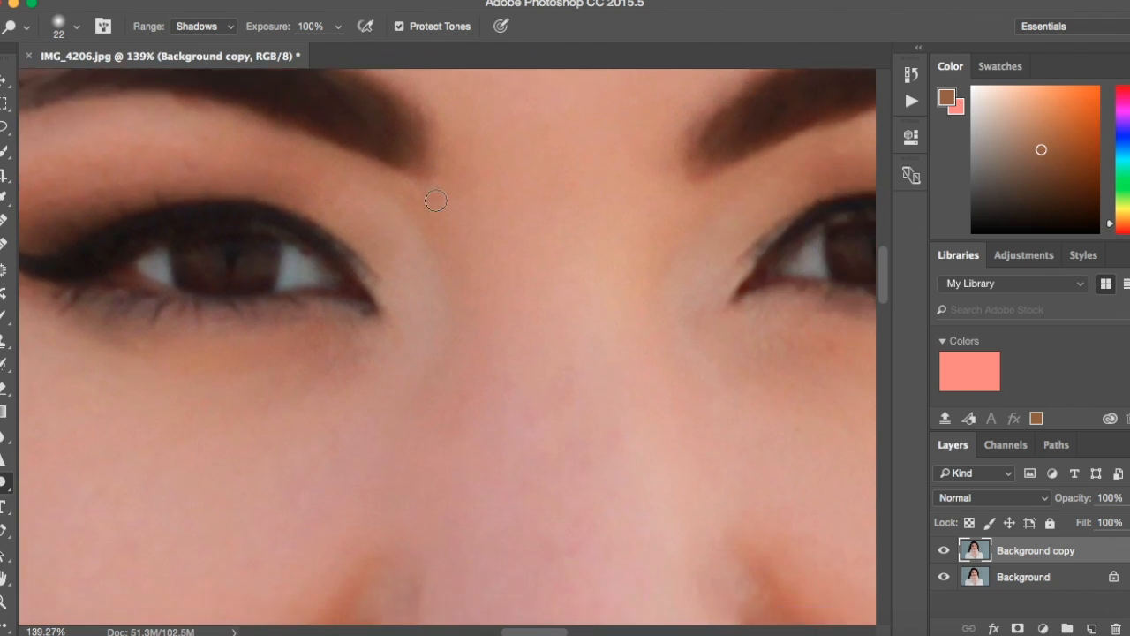
{"action": "scroll", "coordinate": [435, 201], "scroll_direction": "up", "scroll_amount": 3}
{"action": "scroll", "coordinate": [435, 202], "scroll_direction": "right", "scroll_amount": 5}
{"action": "scroll", "coordinate": [435, 201], "scroll_direction": "up", "scroll_amount": 1}
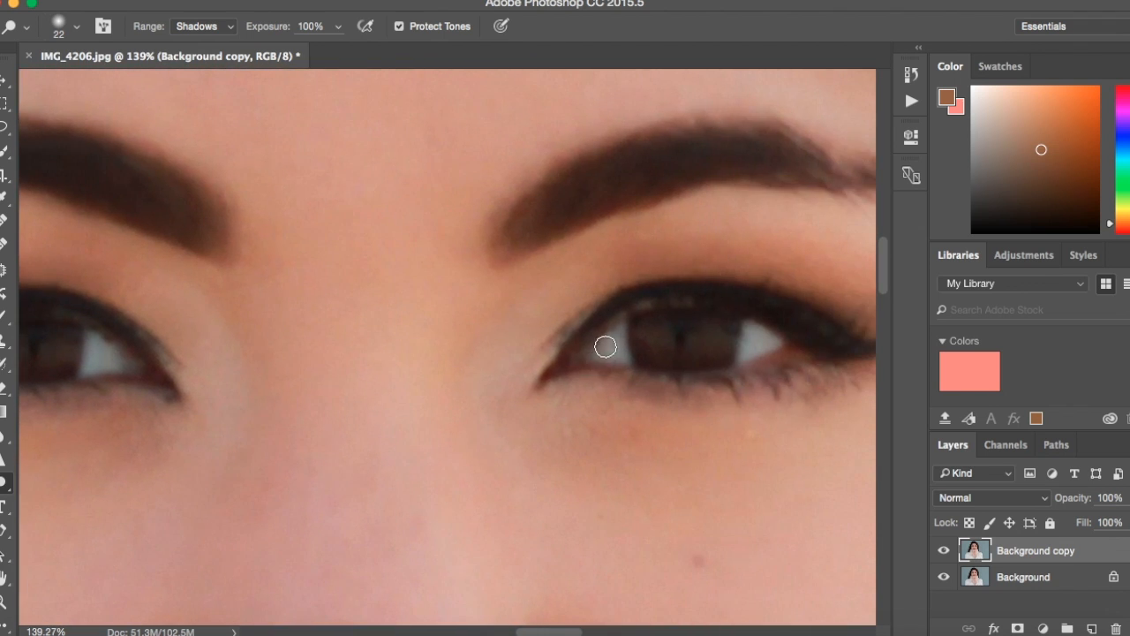
{"action": "left_click_drag", "start_coordinate": [599, 355], "coordinate": [590, 358]}
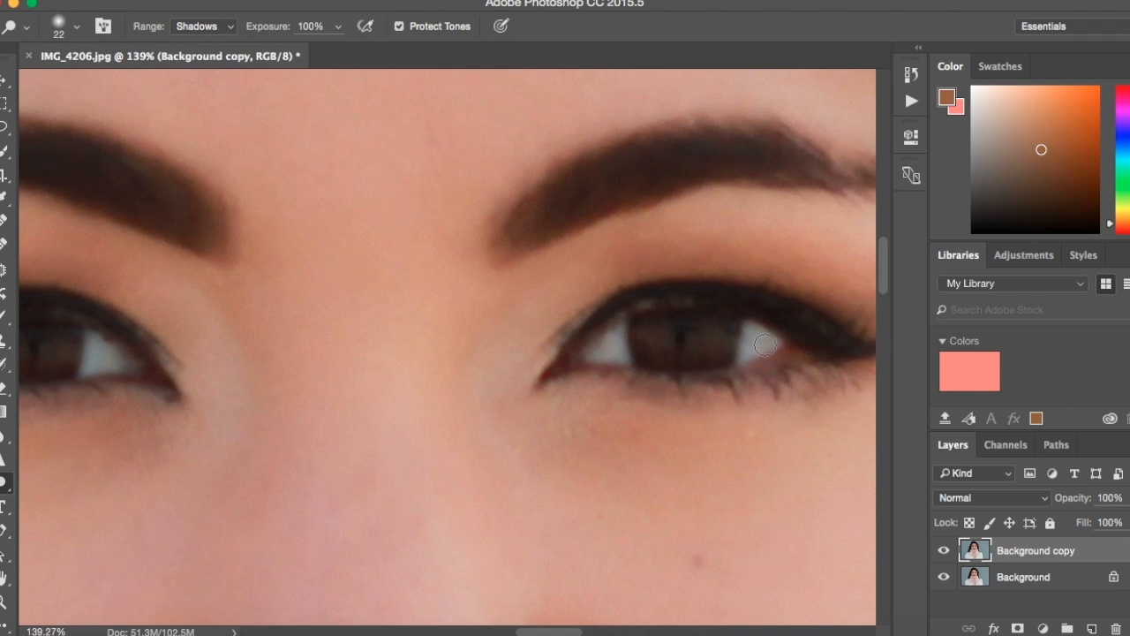
View the whole portrait and toggle the Background copy layer's visibility to compare the retouch with the original.
{"action": "scroll", "coordinate": [356, 366], "scroll_direction": "left", "scroll_amount": 5}
{"action": "scroll", "coordinate": [357, 367], "scroll_direction": "down", "scroll_amount": 4}
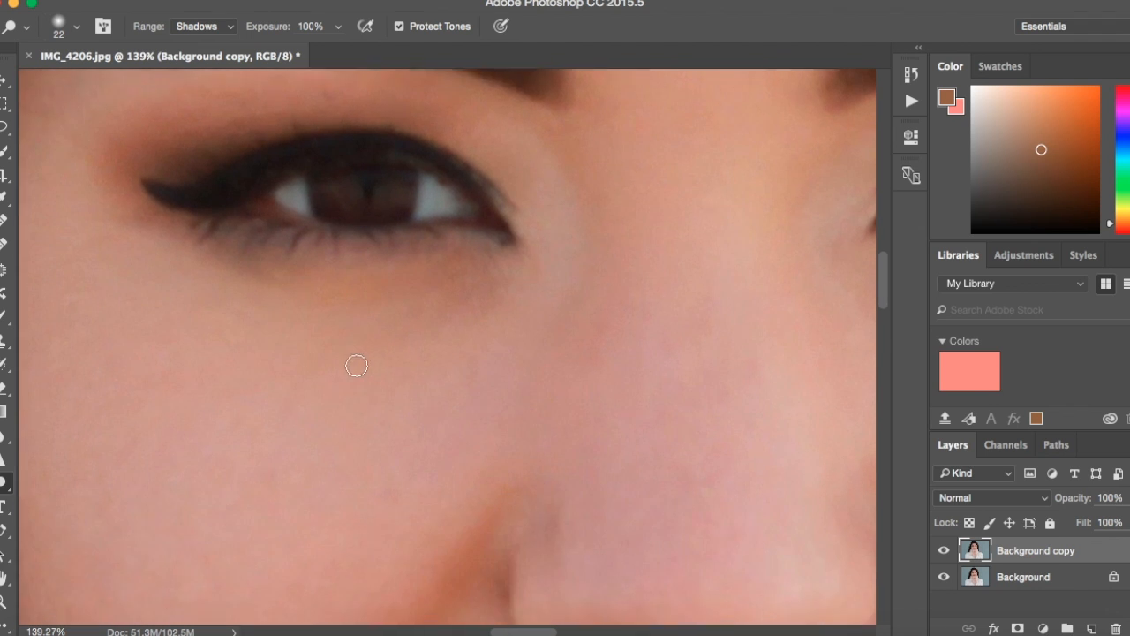
{"action": "scroll", "coordinate": [357, 366], "scroll_direction": "down", "scroll_amount": 6}
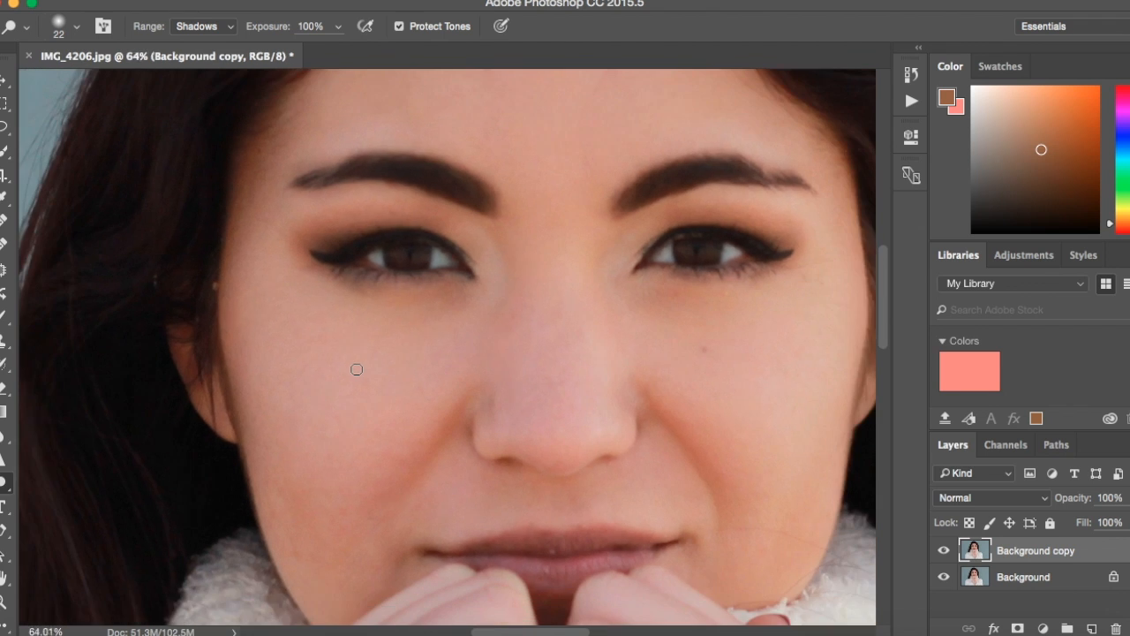
{"action": "scroll", "coordinate": [357, 369], "scroll_direction": "down", "scroll_amount": 7}
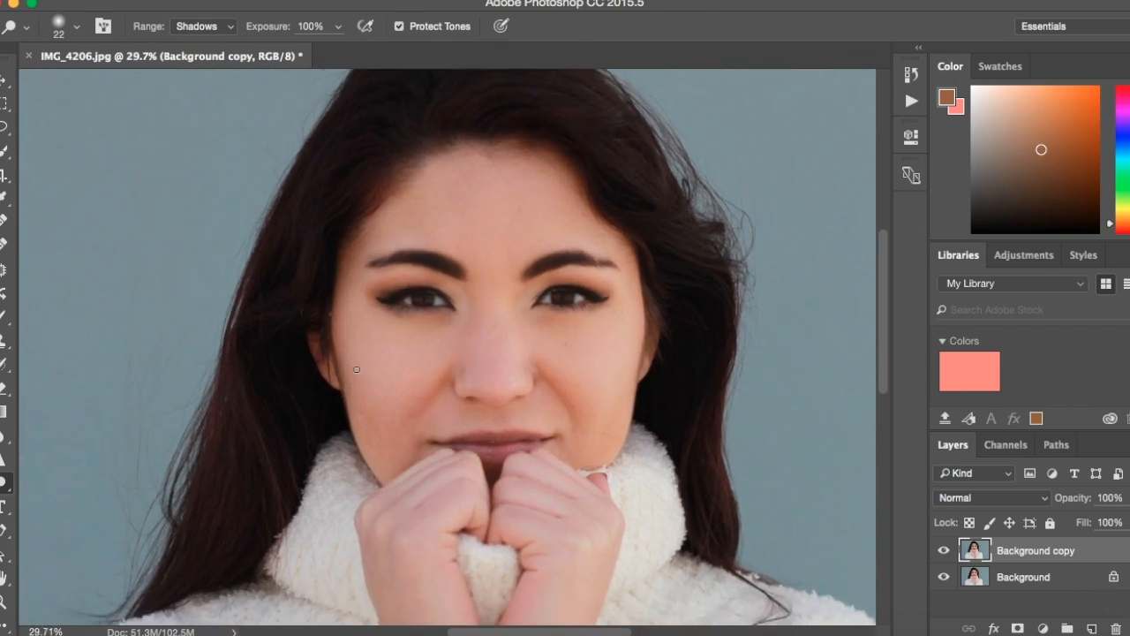
{"action": "scroll", "coordinate": [357, 370], "scroll_direction": "down", "scroll_amount": 3}
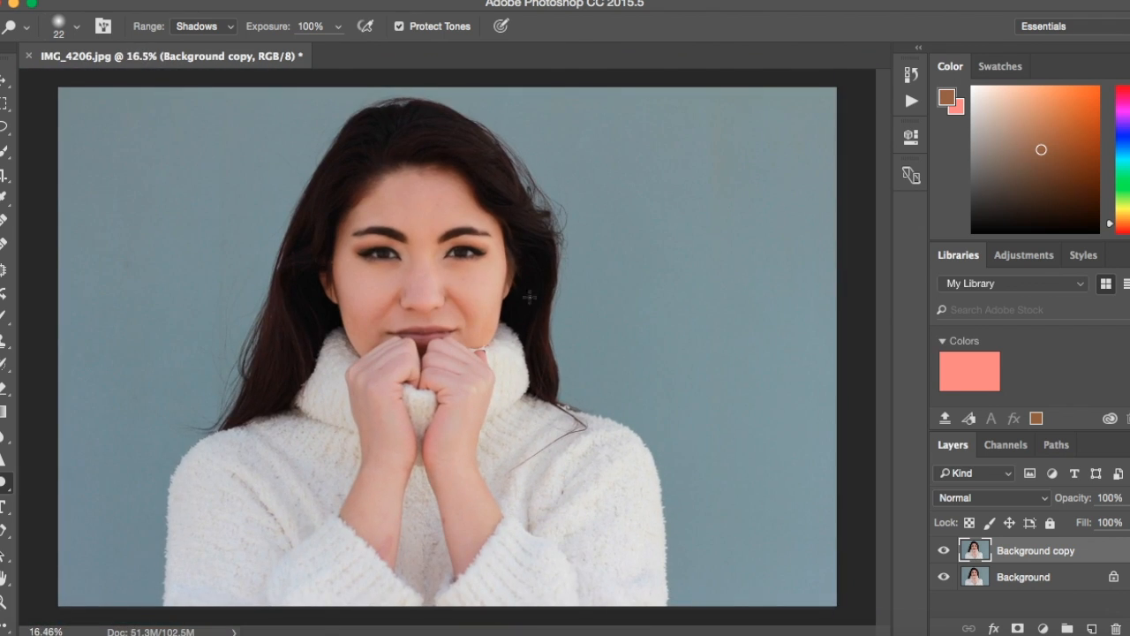
{"action": "left_click", "coordinate": [944, 551]}
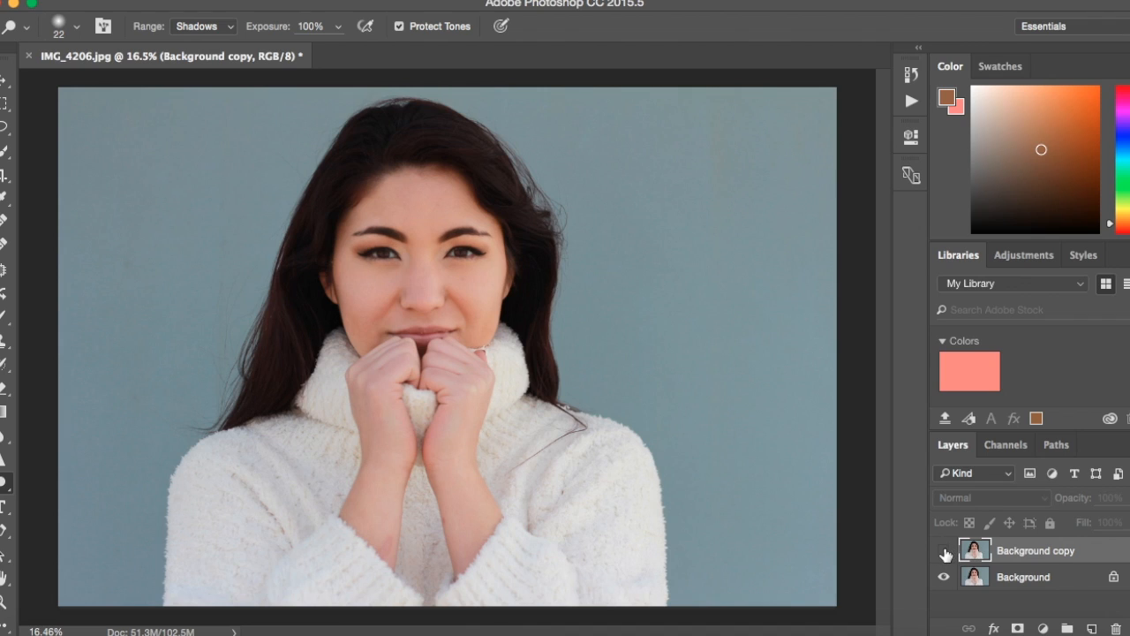
{"action": "left_click", "coordinate": [944, 551]}
{"action": "left_click", "coordinate": [944, 551]}
{"action": "left_click", "coordinate": [944, 551]}
{"action": "left_click", "coordinate": [944, 551]}
{"action": "left_click", "coordinate": [944, 551]}
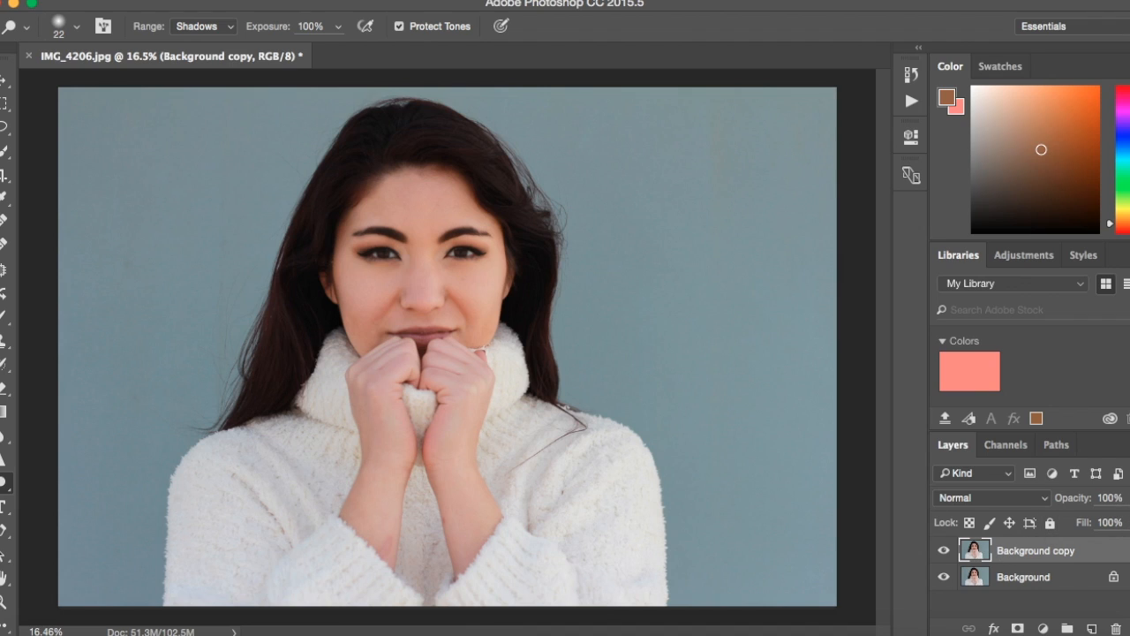
Reduce the Background copy layer's opacity to 60%.
{"action": "left_click", "coordinate": [1129, 498]}
{"action": "left_click", "coordinate": [1129, 498]}
{"action": "left_click", "coordinate": [1129, 523]}
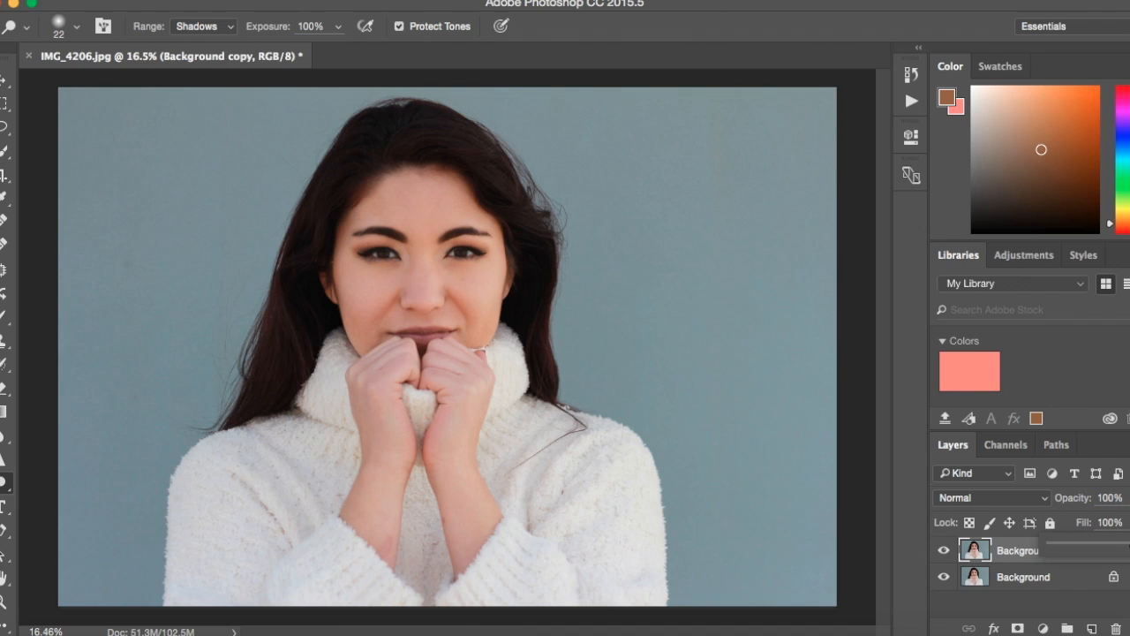
{"action": "left_click_drag", "start_coordinate": [1127, 543], "coordinate": [1104, 525]}
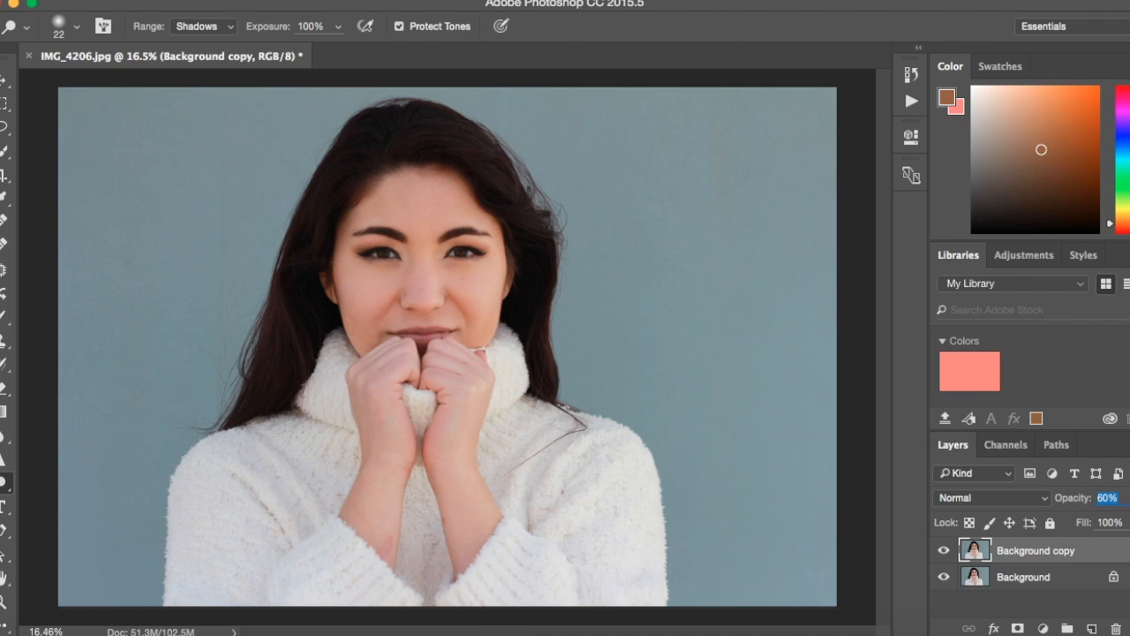
Hide and show the Background copy layer again to compare the softened retouch with the original.
{"action": "left_click", "coordinate": [945, 551]}
{"action": "left_click", "coordinate": [945, 552]}
{"action": "left_click", "coordinate": [945, 552]}
{"action": "left_click", "coordinate": [945, 552]}
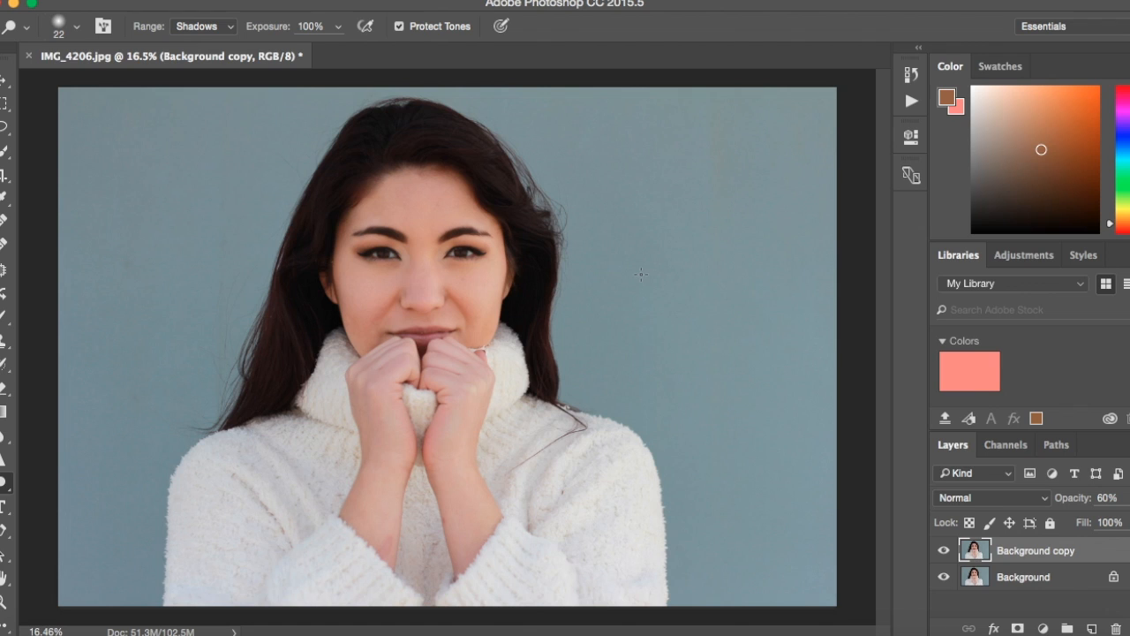
Switch to the Pixlr Editor, delete the existing Background copy layer and duplicate the Background layer afresh.
{"action": "key", "text": "ctrl+Right"}
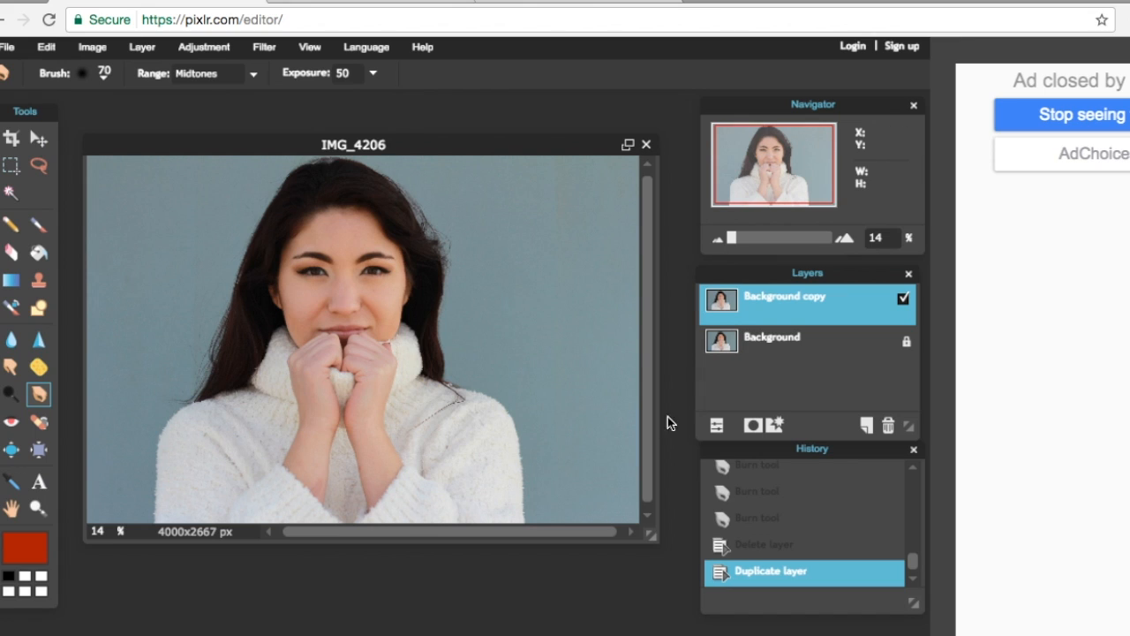
{"action": "left_click_drag", "start_coordinate": [857, 301], "coordinate": [887, 426]}
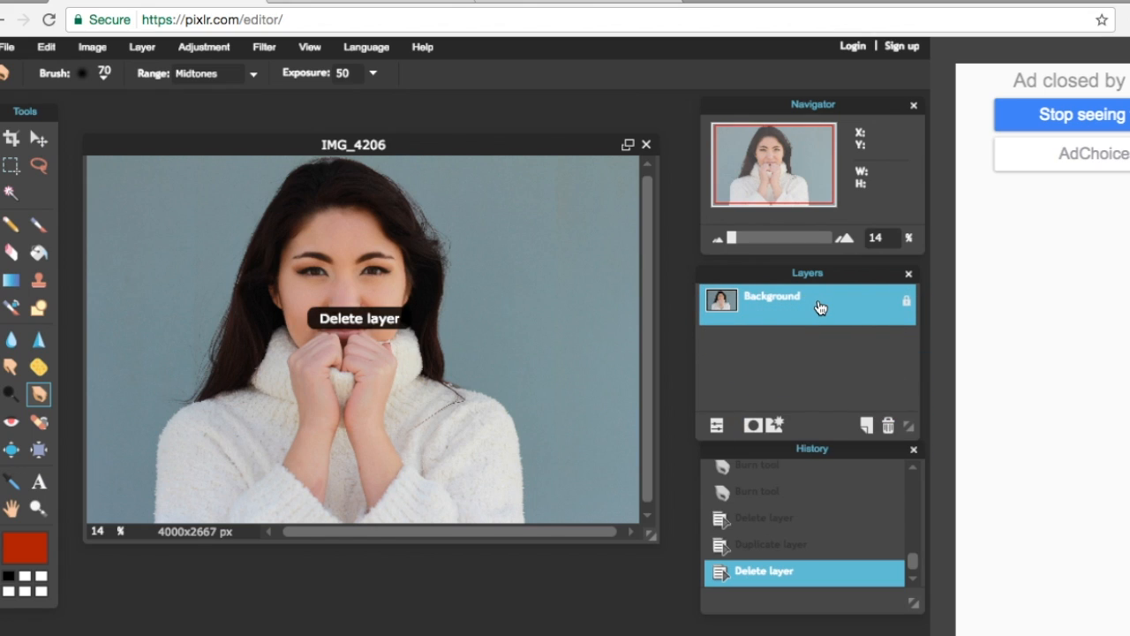
{"action": "left_click_drag", "start_coordinate": [823, 316], "coordinate": [865, 428]}
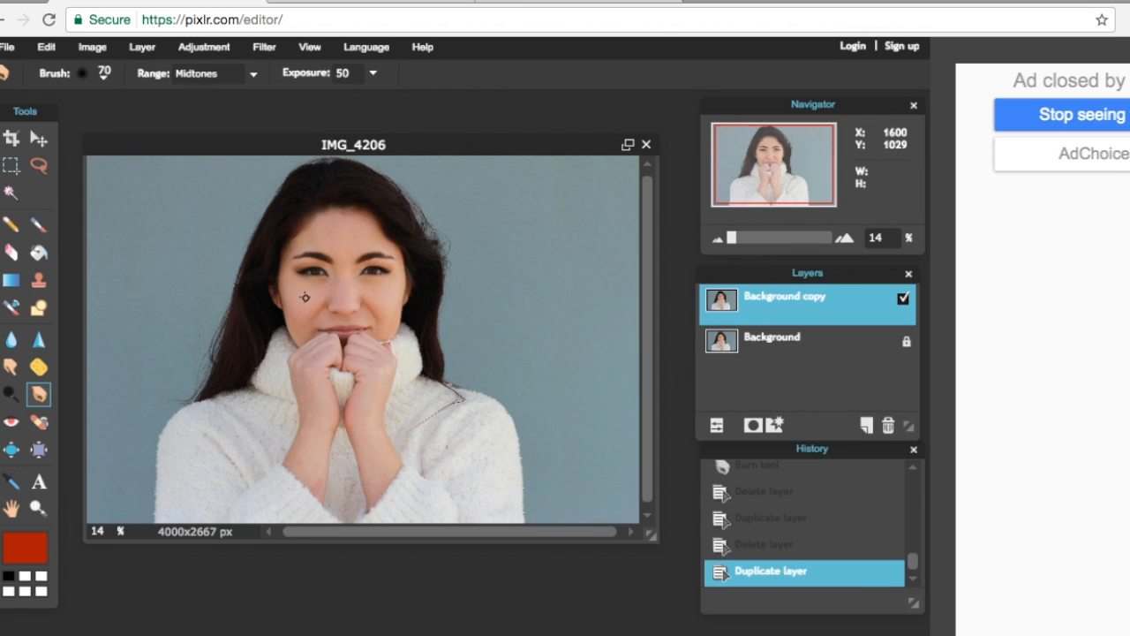
Darken the right-hand eyebrow on the Background copy layer with the Burn tool, staying on the editor page.
{"action": "scroll", "coordinate": [304, 297], "scroll_direction": "down", "scroll_amount": 5}
{"action": "scroll", "coordinate": [304, 298], "scroll_direction": "up", "scroll_amount": 3}
{"action": "scroll", "coordinate": [304, 298], "scroll_direction": "up", "scroll_amount": 5}
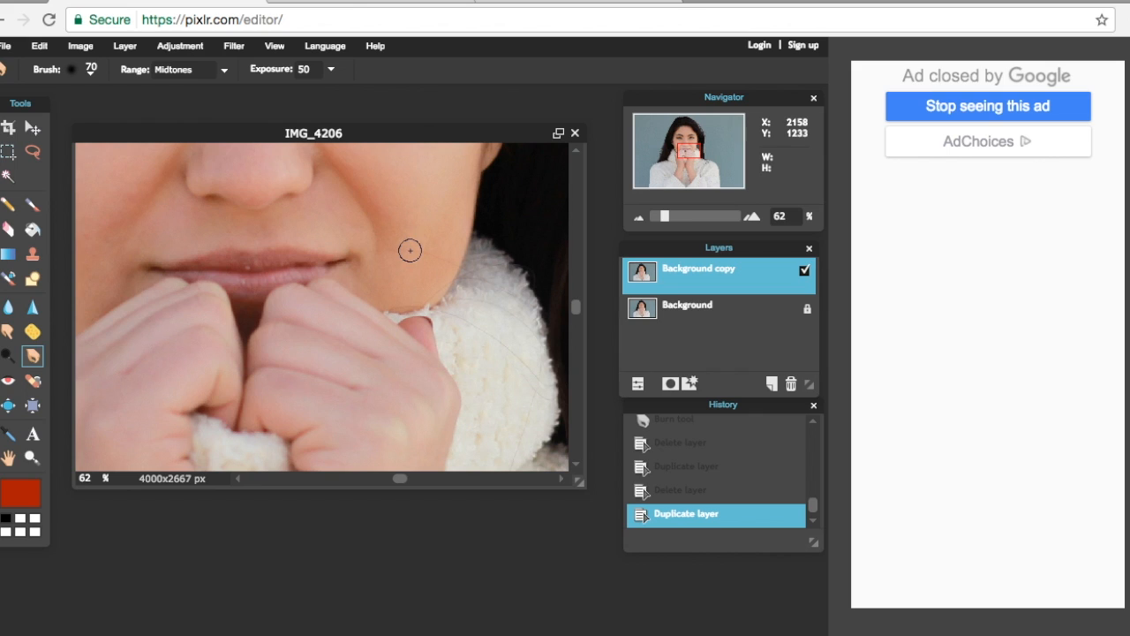
{"action": "left_click_drag", "start_coordinate": [578, 313], "coordinate": [576, 253]}
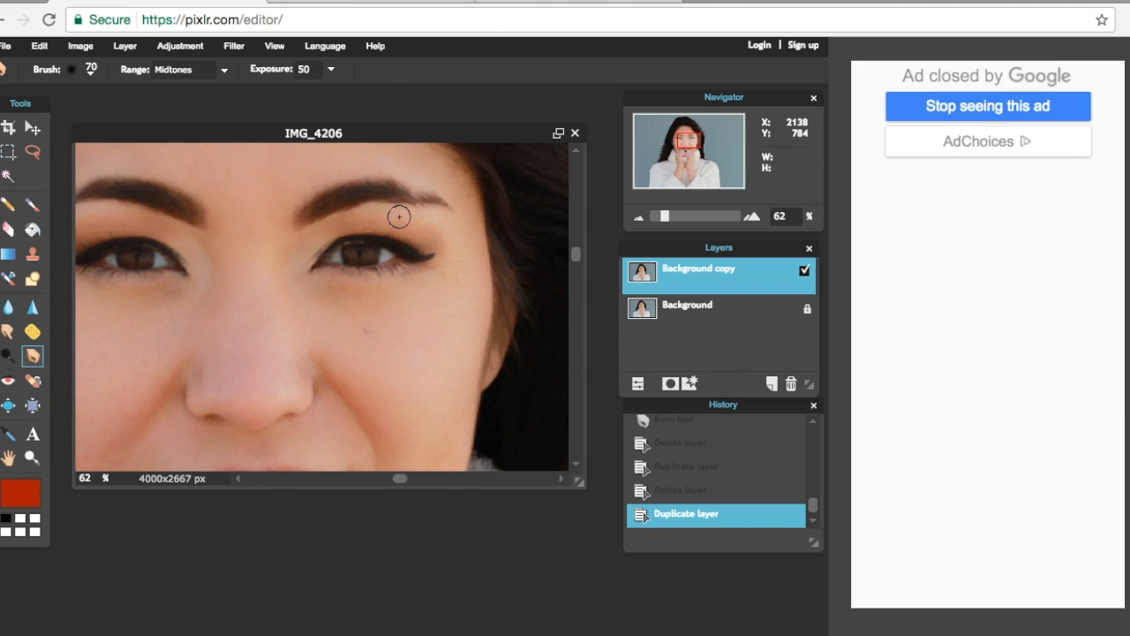
{"action": "left_click_drag", "start_coordinate": [336, 193], "coordinate": [445, 197]}
{"action": "scroll", "coordinate": [218, 215], "scroll_direction": "left", "scroll_amount": 5}
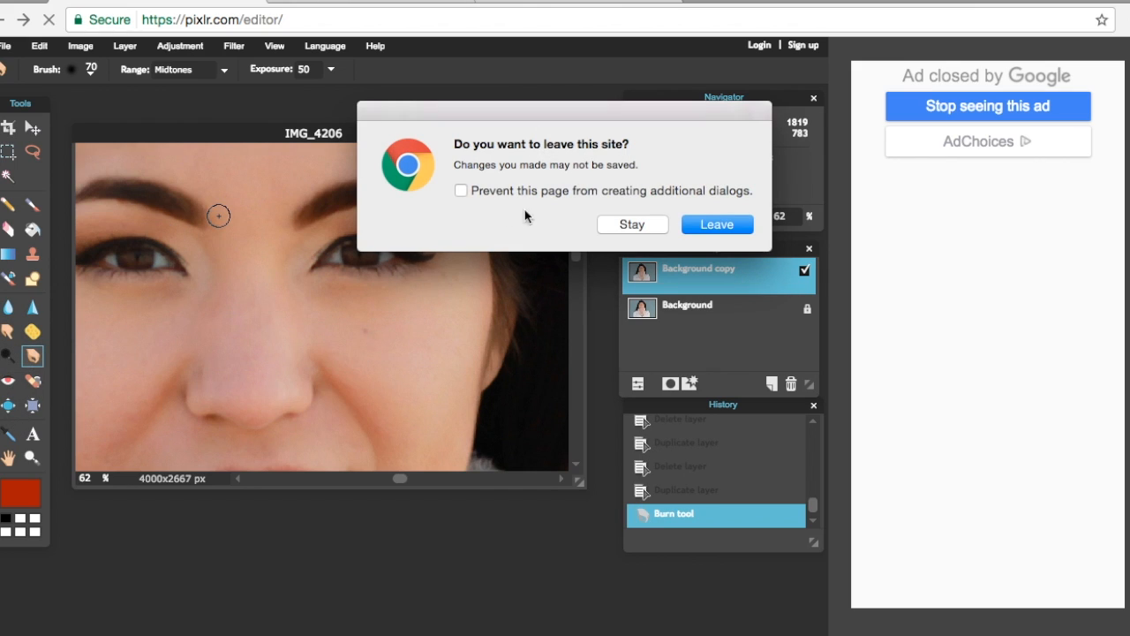
{"action": "left_click", "coordinate": [644, 225]}
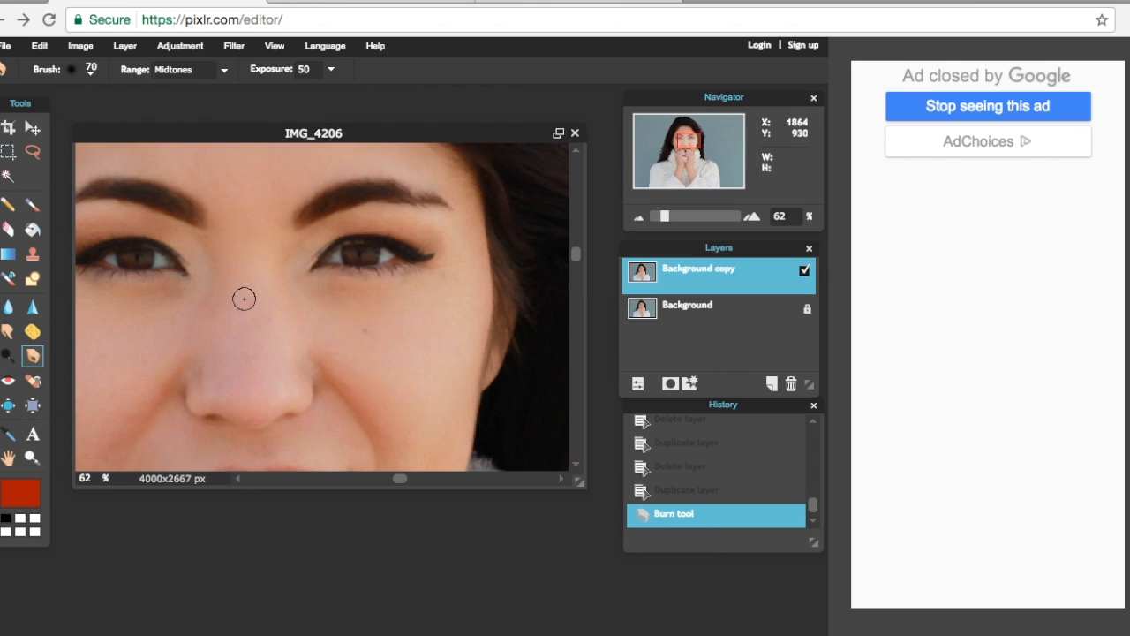
Darken the left-hand eyebrow and the lash lines of both eyes with the Burn tool.
{"action": "left_click_drag", "start_coordinate": [396, 479], "coordinate": [376, 481]}
{"action": "mouse_move", "coordinate": [313, 215]}
{"action": "left_mouse_down"}
{"action": "mouse_move", "coordinate": [284, 195]}
{"action": "mouse_move", "coordinate": [171, 205]}
{"action": "left_mouse_up"}
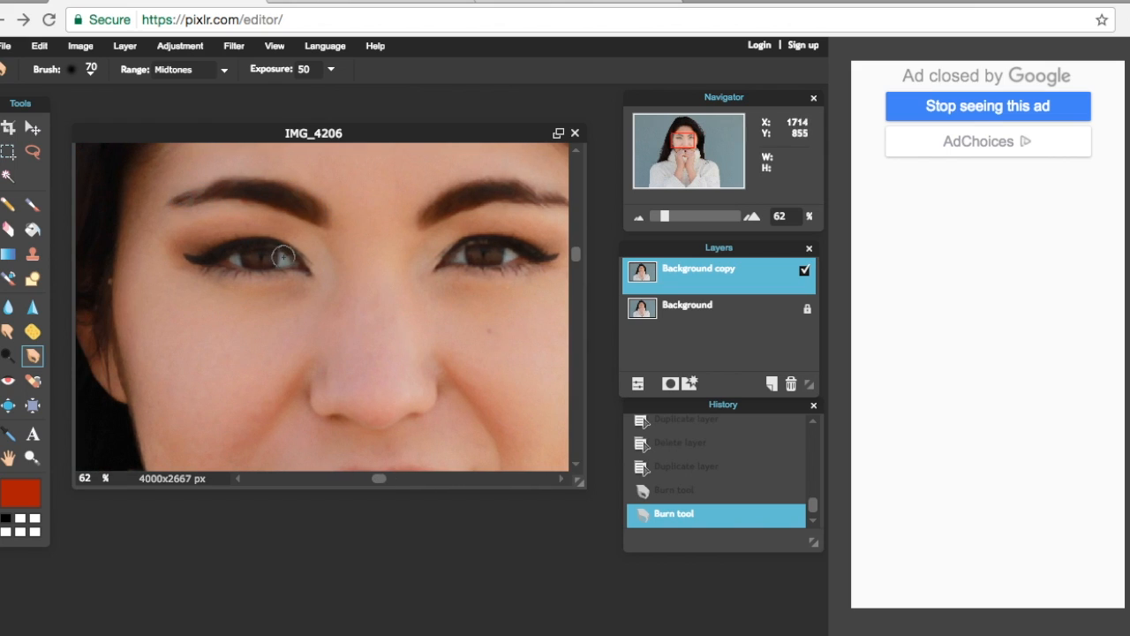
{"action": "mouse_move", "coordinate": [294, 254]}
{"action": "left_mouse_down"}
{"action": "mouse_move", "coordinate": [272, 240]}
{"action": "mouse_move", "coordinate": [208, 254]}
{"action": "left_mouse_up"}
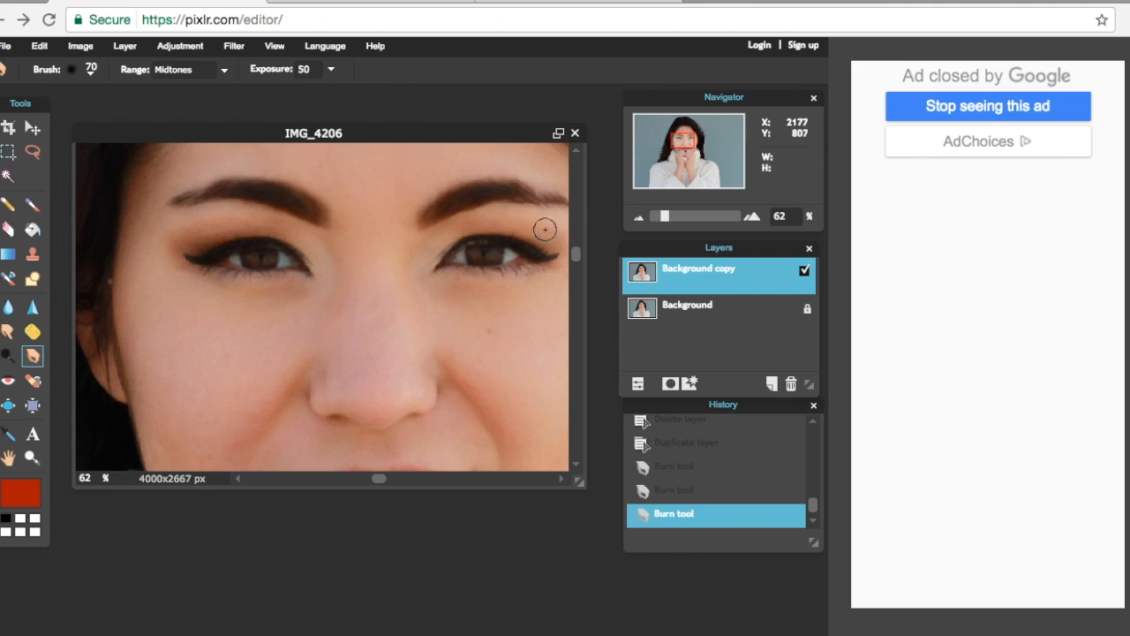
{"action": "mouse_move", "coordinate": [468, 242]}
{"action": "left_mouse_down"}
{"action": "mouse_move", "coordinate": [542, 251]}
{"action": "mouse_move", "coordinate": [484, 260]}
{"action": "mouse_move", "coordinate": [483, 249]}
{"action": "mouse_move", "coordinate": [475, 273]}
{"action": "mouse_move", "coordinate": [537, 262]}
{"action": "left_mouse_up"}
{"action": "mouse_move", "coordinate": [303, 276]}
{"action": "left_mouse_down"}
{"action": "mouse_move", "coordinate": [243, 278]}
{"action": "mouse_move", "coordinate": [206, 257]}
{"action": "left_mouse_up"}
{"action": "left_click", "coordinate": [266, 263]}
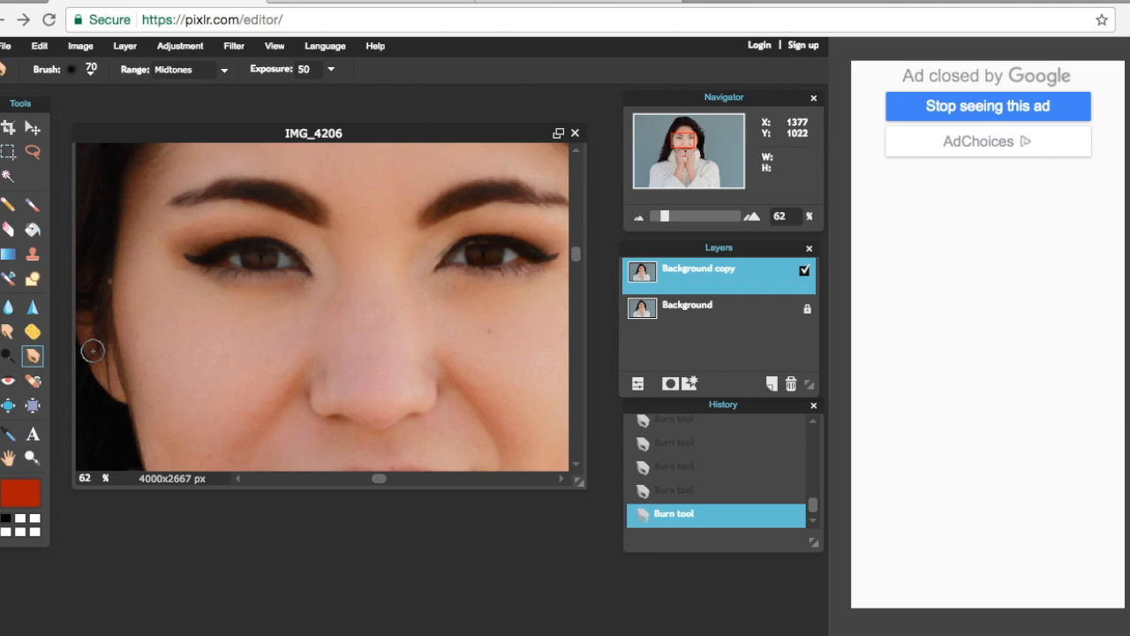
Brighten the whites of both eyes with the Dodge tool.
{"action": "left_click", "coordinate": [7, 357]}
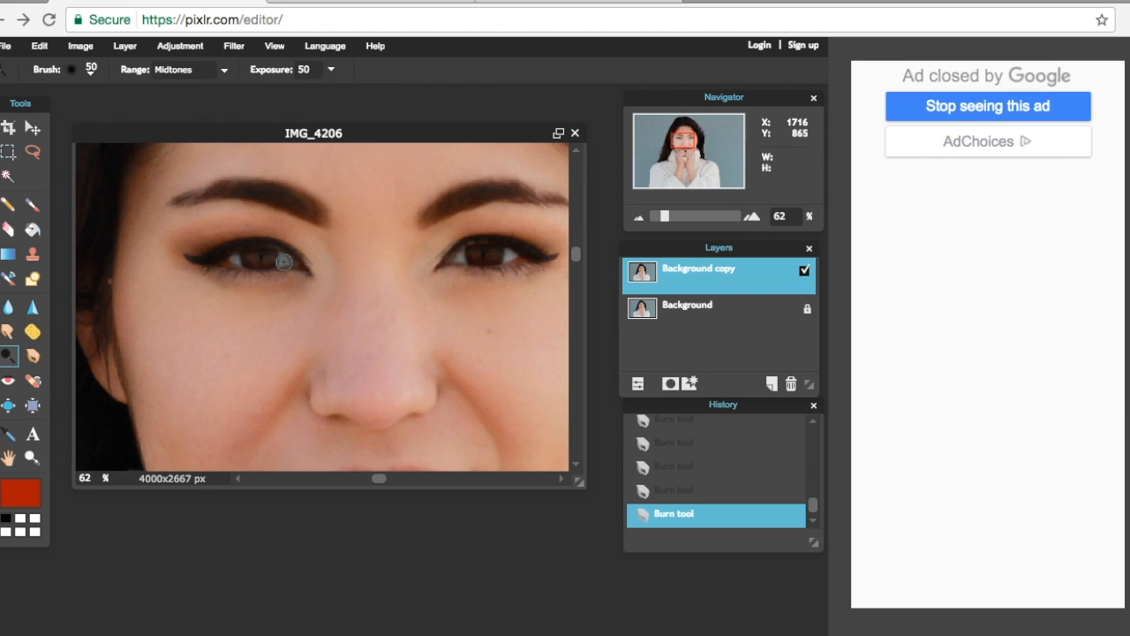
{"action": "left_click_drag", "start_coordinate": [291, 264], "coordinate": [239, 265]}
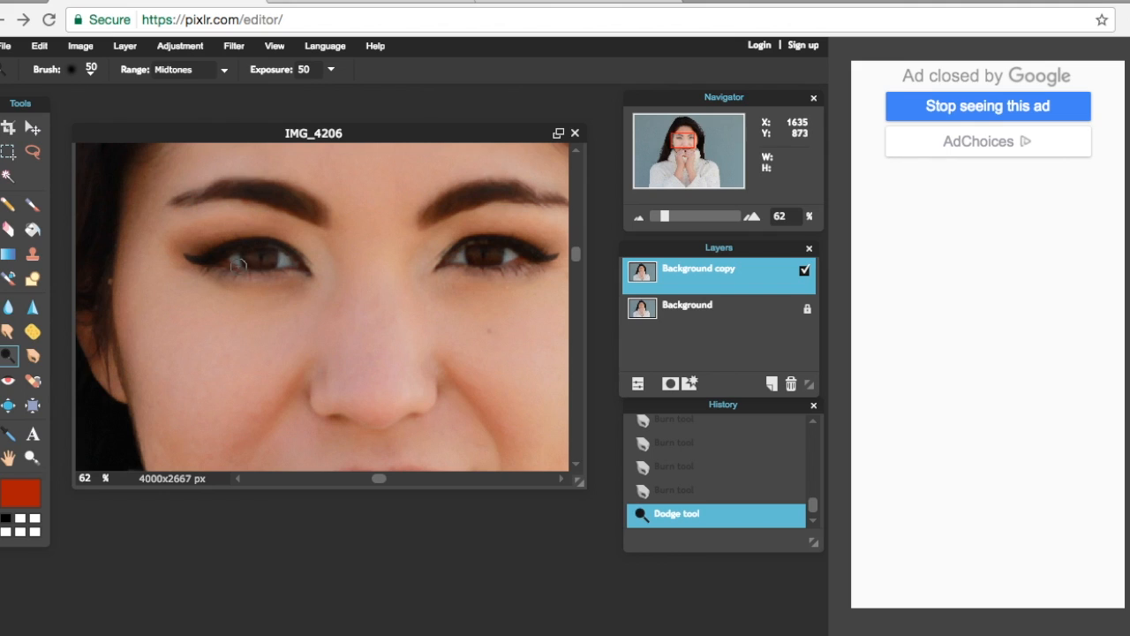
{"action": "left_click", "coordinate": [235, 260]}
{"action": "left_click_drag", "start_coordinate": [453, 256], "coordinate": [499, 259]}
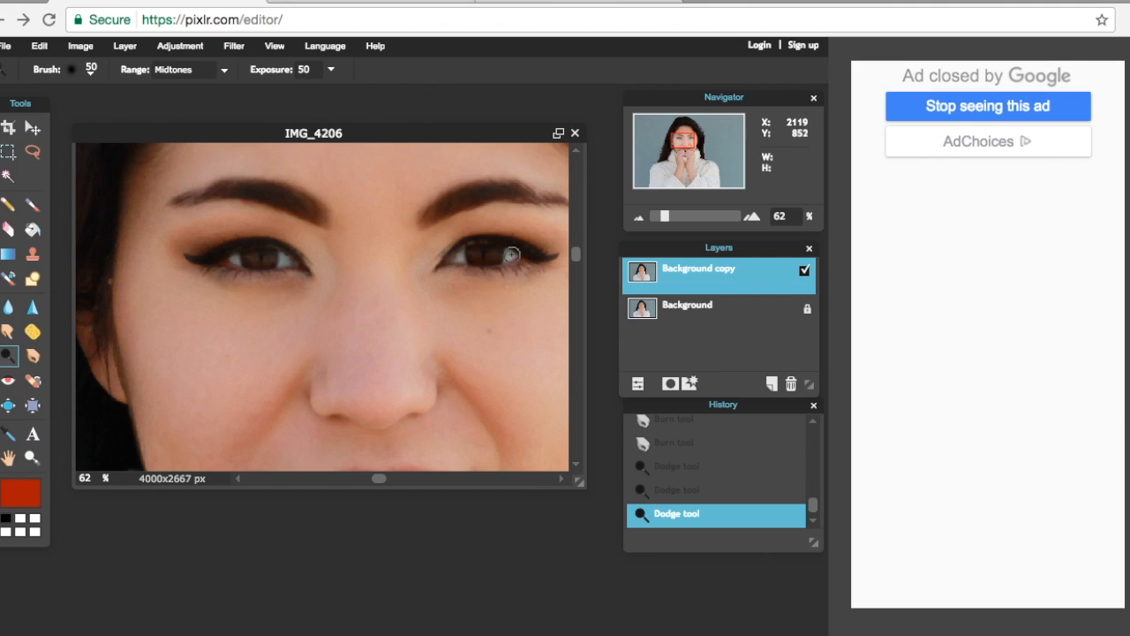
{"action": "left_click", "coordinate": [509, 255]}
Deepen the colour of the lips with the Burn tool.
{"action": "left_click", "coordinate": [33, 355]}
{"action": "left_click_drag", "start_coordinate": [577, 252], "coordinate": [575, 285]}
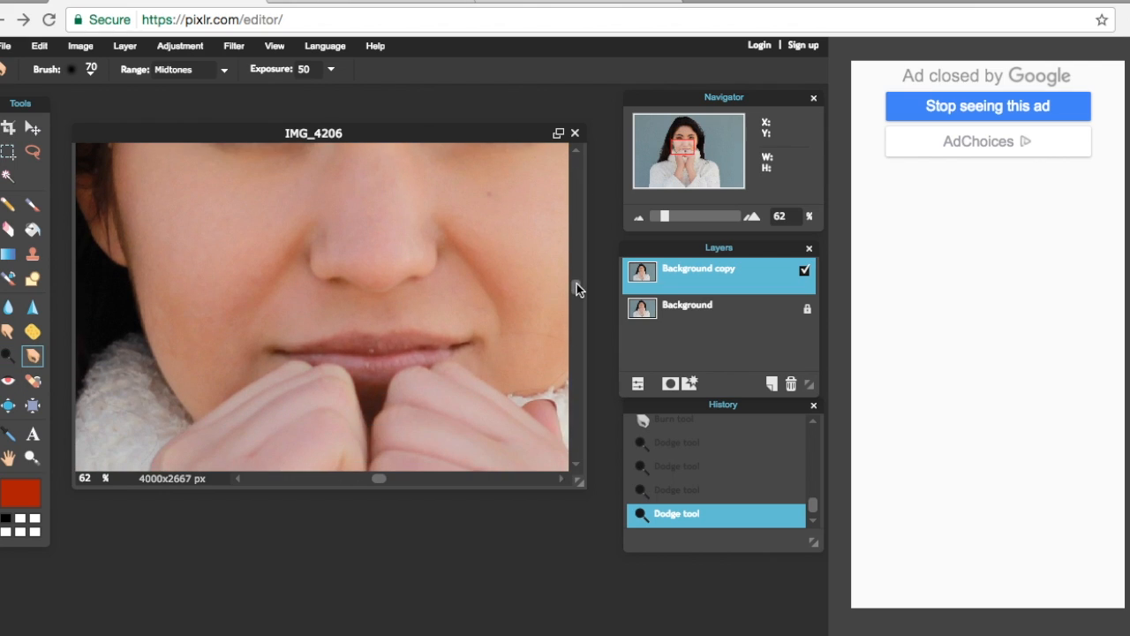
{"action": "mouse_move", "coordinate": [392, 343]}
{"action": "left_mouse_down"}
{"action": "mouse_move", "coordinate": [314, 359]}
{"action": "mouse_move", "coordinate": [380, 369]}
{"action": "mouse_move", "coordinate": [463, 345]}
{"action": "left_mouse_up"}
View the whole portrait and hide and show the Background copy layer twice to compare the retouch with the original.
{"action": "left_click_drag", "start_coordinate": [576, 287], "coordinate": [575, 266]}
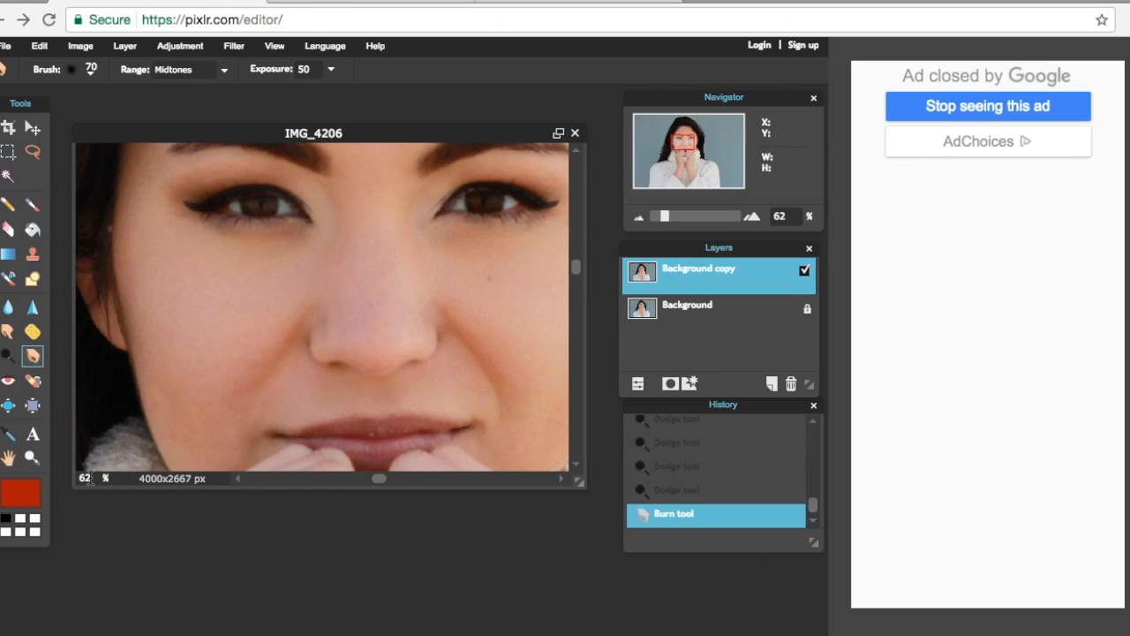
{"action": "key", "text": "BackSpace"}
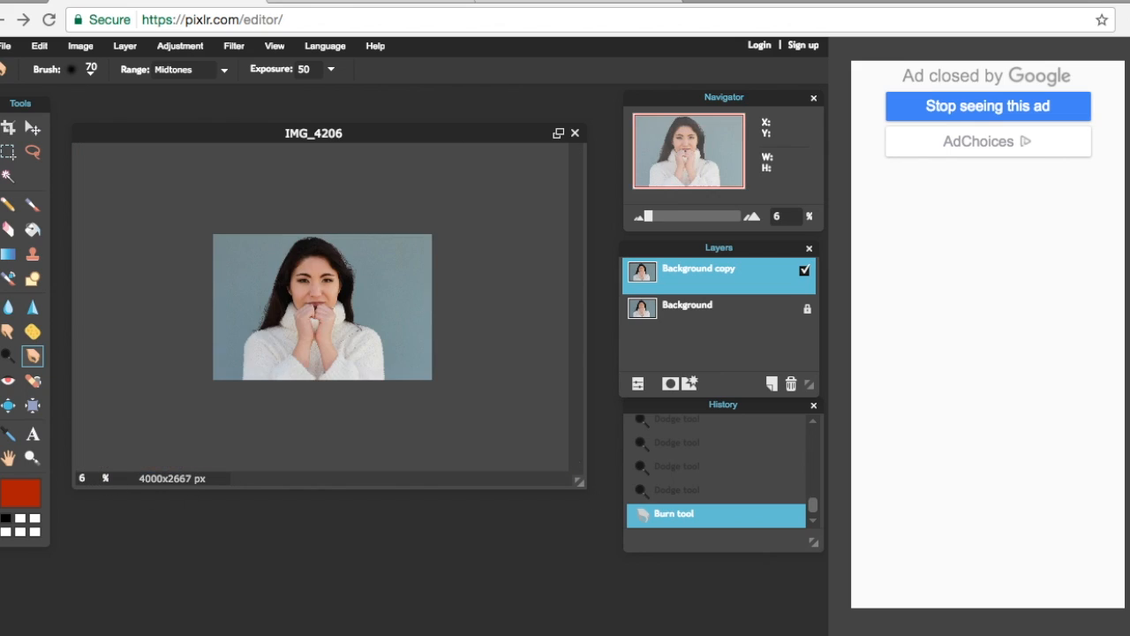
{"action": "key", "text": "BackSpace"}
{"action": "type", "text": "5"}
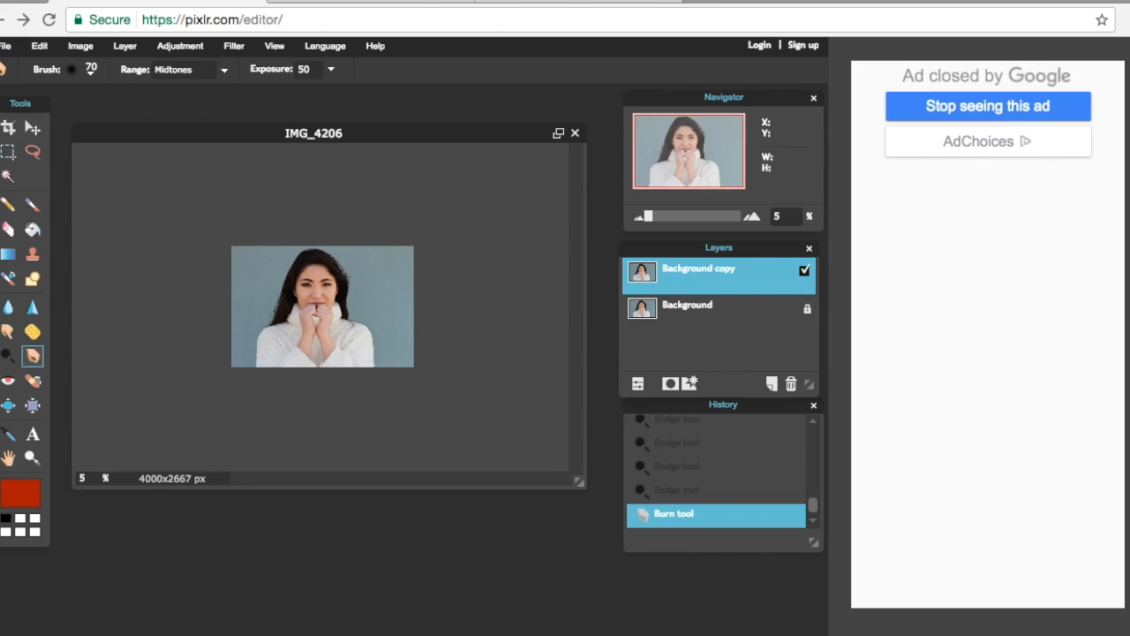
{"action": "type", "text": "0"}
{"action": "key", "text": "BackSpace"}
{"action": "key", "text": "BackSpace"}
{"action": "type", "text": "10"}
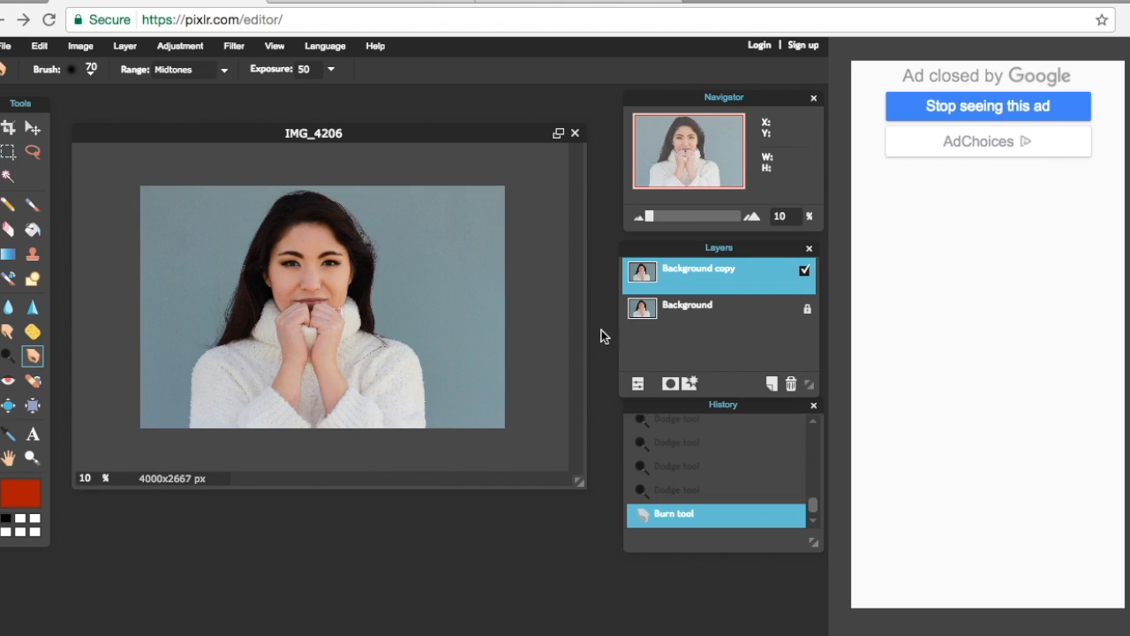
{"action": "key", "text": "BackSpace"}
{"action": "key", "text": "BackSpace"}
{"action": "type", "text": "5"}
{"action": "key", "text": "BackSpace"}
{"action": "type", "text": "77"}
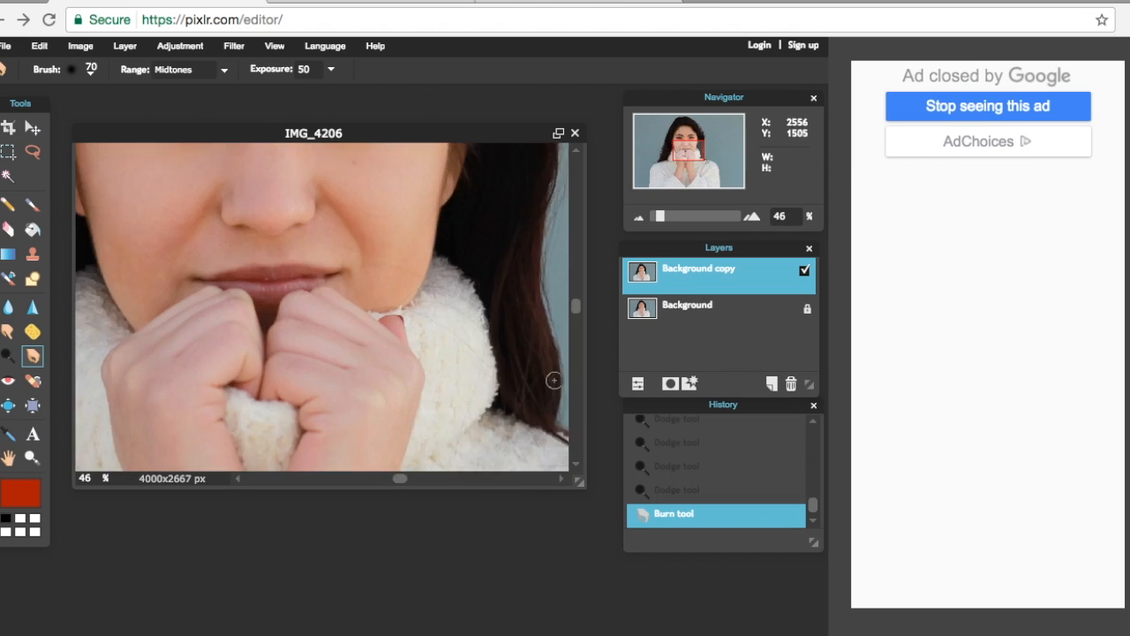
{"action": "key", "text": "BackSpace"}
{"action": "key", "text": "BackSpace"}
{"action": "type", "text": "27"}
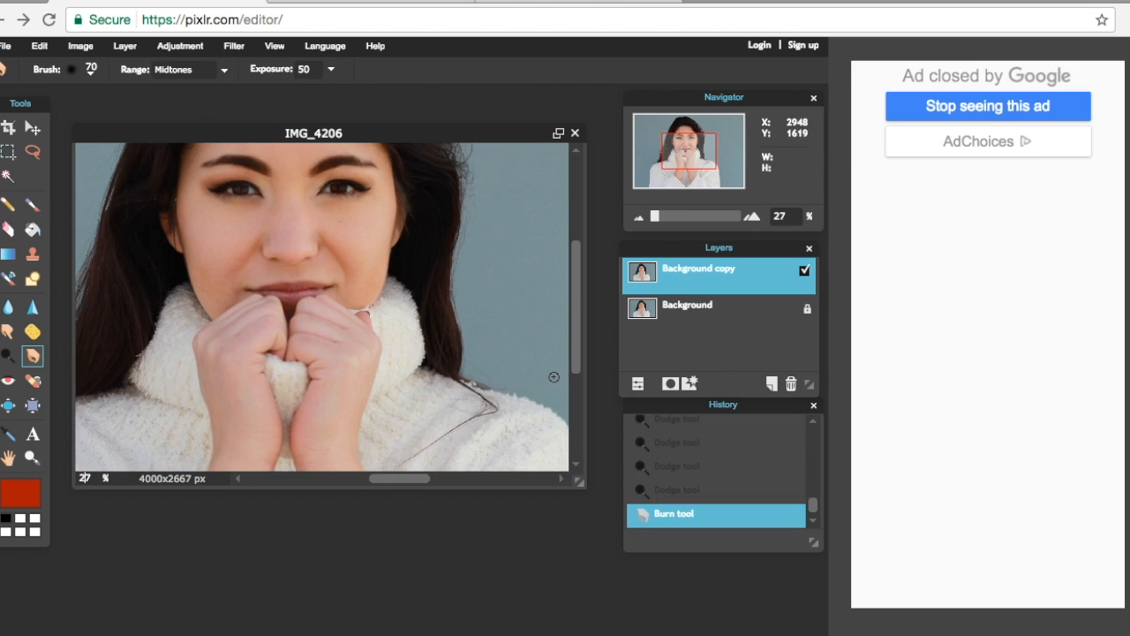
{"action": "left_click_drag", "start_coordinate": [660, 221], "coordinate": [651, 222]}
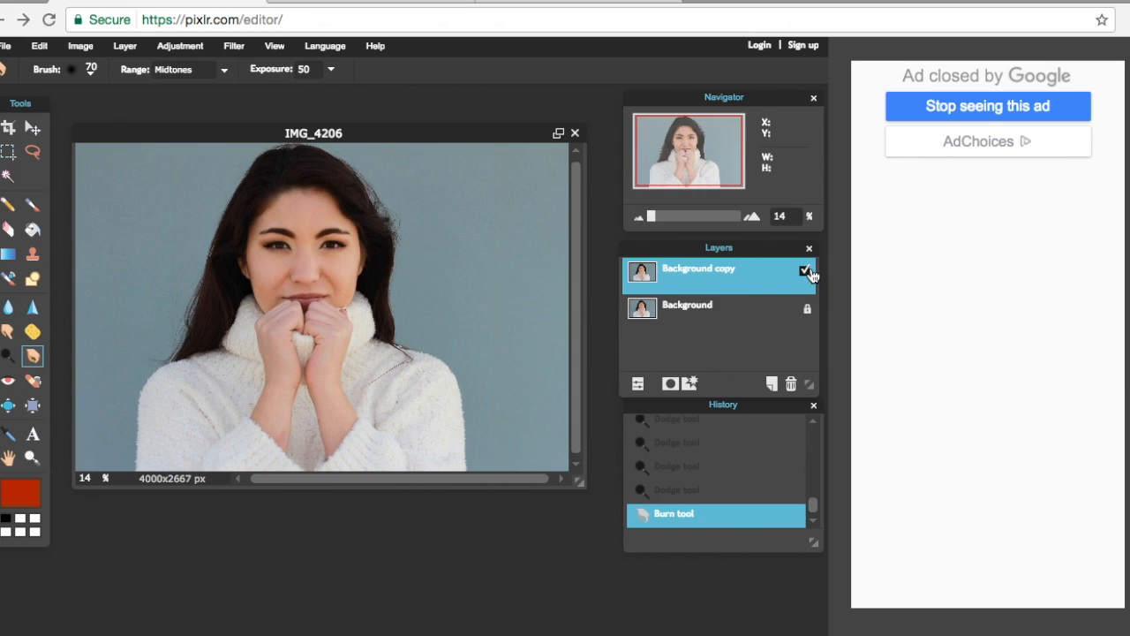
{"action": "left_click", "coordinate": [806, 271]}
{"action": "left_click", "coordinate": [806, 271]}
{"action": "left_click", "coordinate": [805, 271]}
{"action": "left_click", "coordinate": [804, 272]}
Show the layer settings and set the Background copy layer's opacity to 60.
{"action": "left_click", "coordinate": [638, 385]}
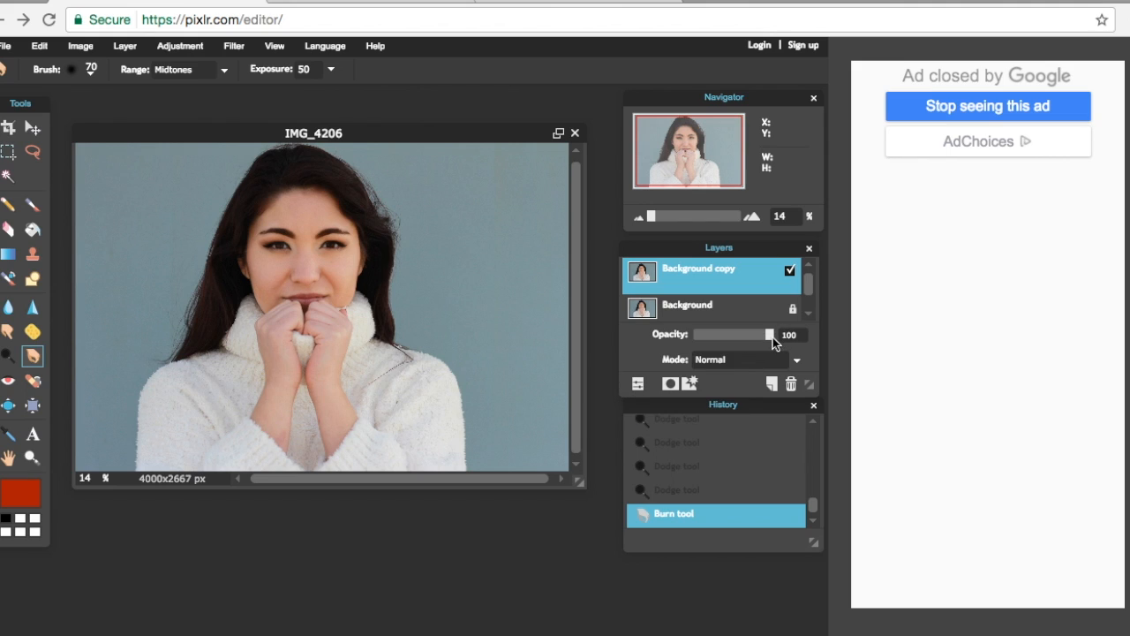
{"action": "left_click_drag", "start_coordinate": [767, 344], "coordinate": [751, 343]}
{"action": "mouse_move", "coordinate": [770, 340]}
{"action": "left_mouse_down"}
{"action": "mouse_move", "coordinate": [706, 340]}
{"action": "mouse_move", "coordinate": [766, 340]}
{"action": "left_mouse_up"}
{"action": "double_click", "coordinate": [786, 334]}
{"action": "type", "text": "5"}
{"action": "type", "text": "60"}
Try the Darken blend mode on the Background copy layer and return it to Normal.
{"action": "left_click", "coordinate": [798, 360]}
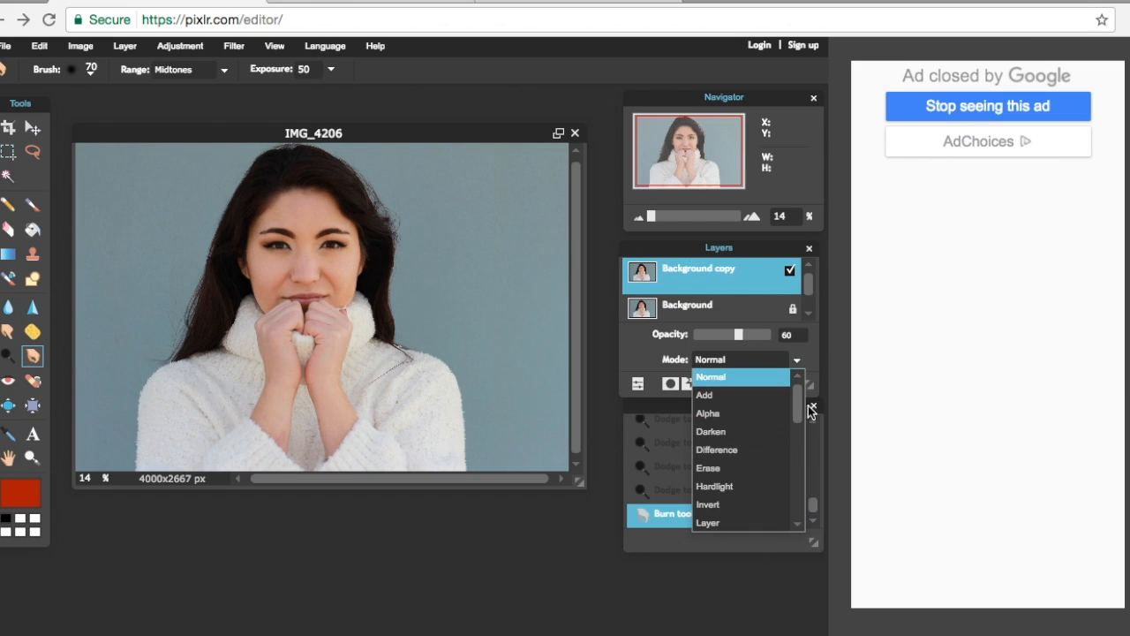
{"action": "left_click", "coordinate": [741, 431]}
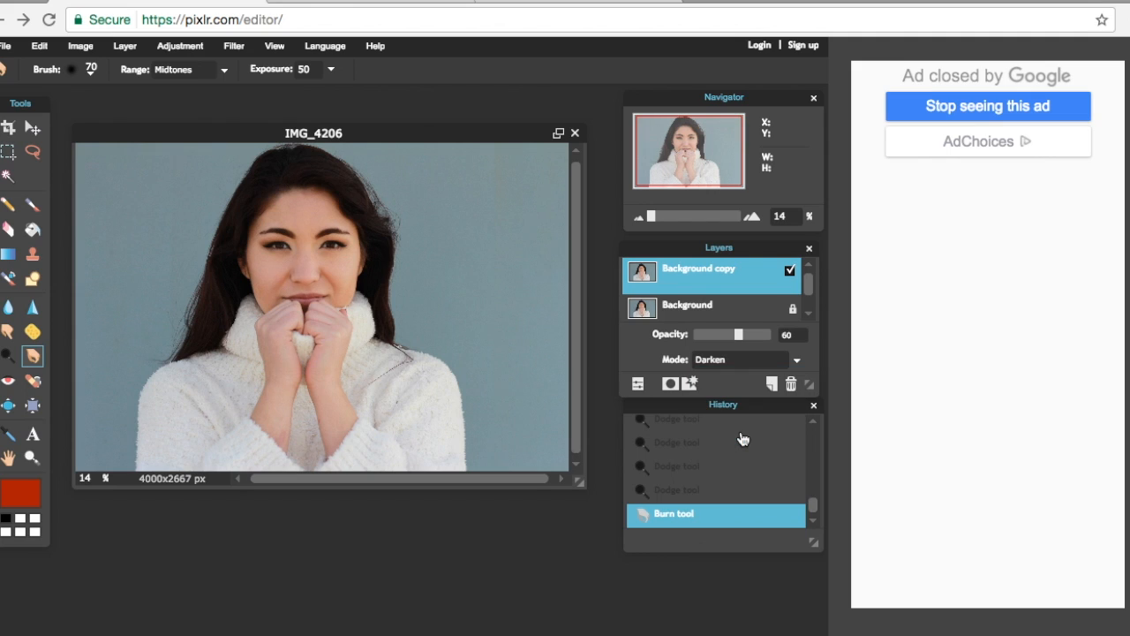
{"action": "left_click", "coordinate": [744, 360]}
{"action": "left_click", "coordinate": [741, 377]}
{"action": "left_click", "coordinate": [800, 357]}
{"action": "left_click", "coordinate": [800, 356]}
{"action": "mouse_move", "coordinate": [809, 279]}
{"action": "left_mouse_down"}
{"action": "mouse_move", "coordinate": [809, 320]}
{"action": "mouse_move", "coordinate": [809, 271]}
{"action": "left_mouse_up"}
Flatten the portrait's two layers into a single image.
{"action": "left_click", "coordinate": [77, 45]}
{"action": "mouse_move", "coordinate": [108, 49]}
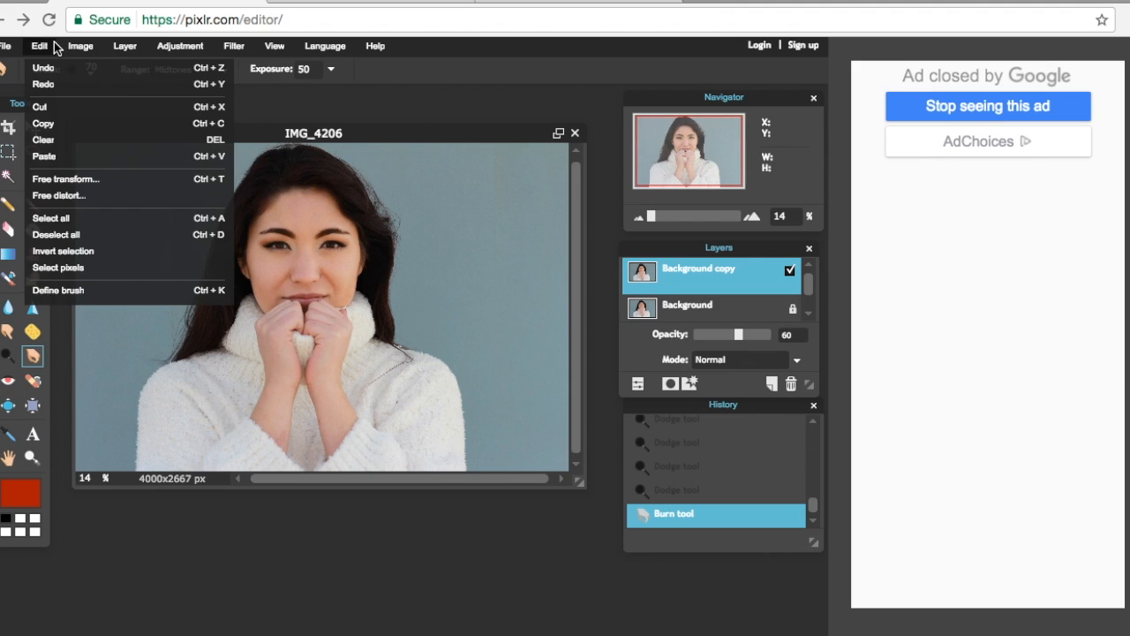
{"action": "mouse_move", "coordinate": [64, 50]}
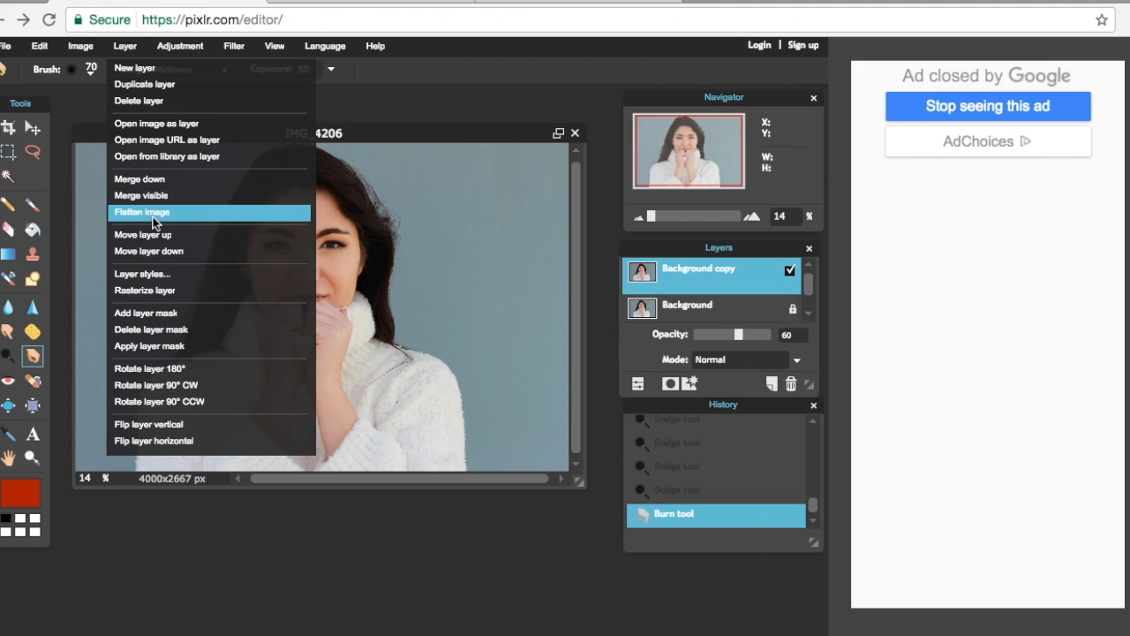
{"action": "left_click", "coordinate": [154, 213]}
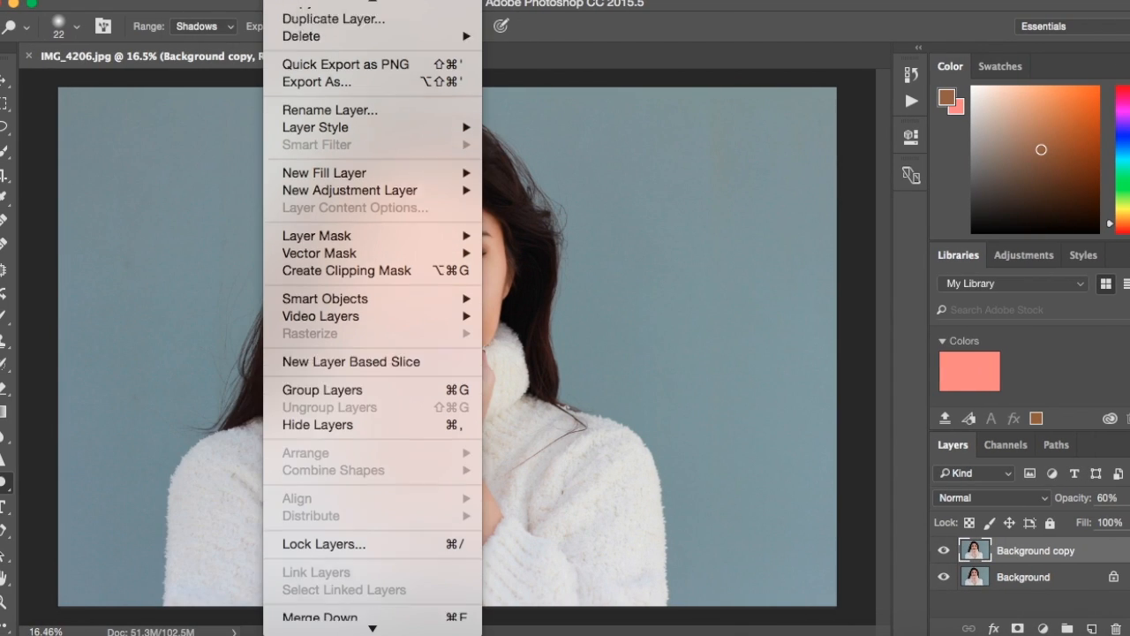
Switch to Photoshop and flatten the portrait there as well.
{"action": "mouse_move", "coordinate": [347, 628]}
{"action": "left_click", "coordinate": [347, 597]}
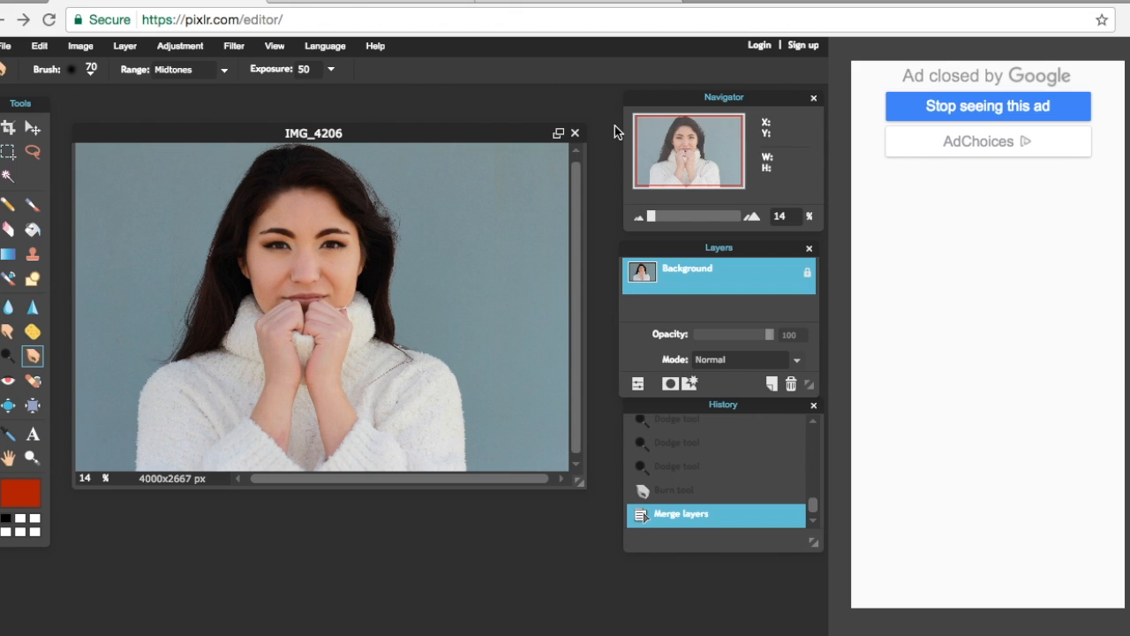
{"action": "mouse_move", "coordinate": [465, 135]}
{"action": "left_mouse_down"}
{"action": "mouse_move", "coordinate": [478, 133]}
{"action": "mouse_move", "coordinate": [458, 124]}
{"action": "left_mouse_up"}
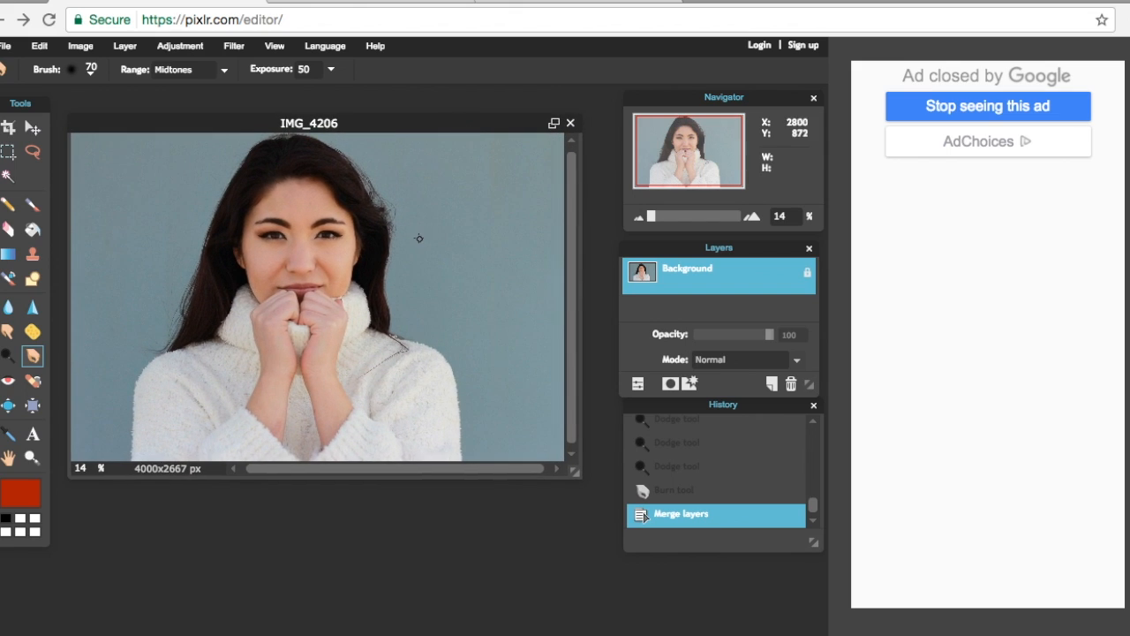